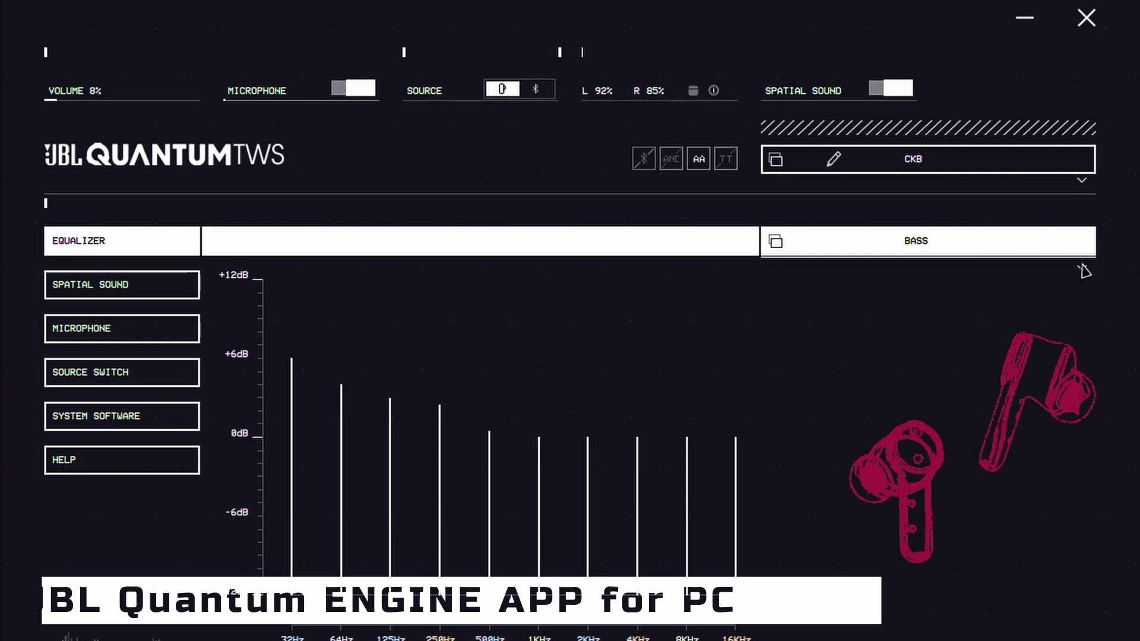
# Apply the HIGH END BOOST equalizer preset and nudge up the 4KHz, 500Hz and 250Hz bands
pyautogui.click(1083, 266)
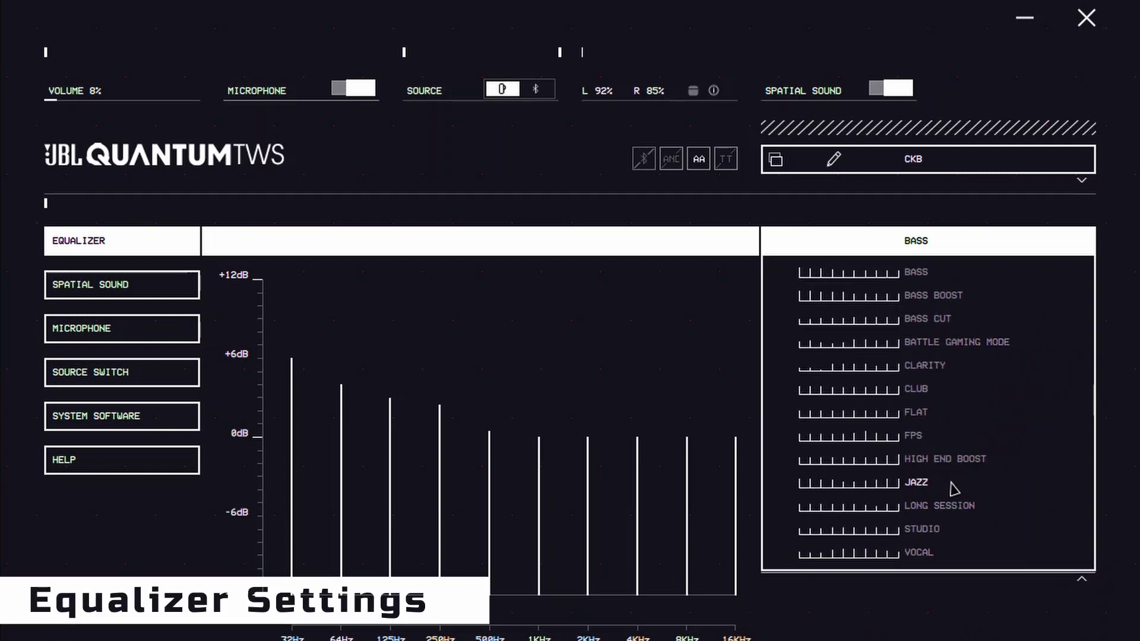
pyautogui.click(938, 459)
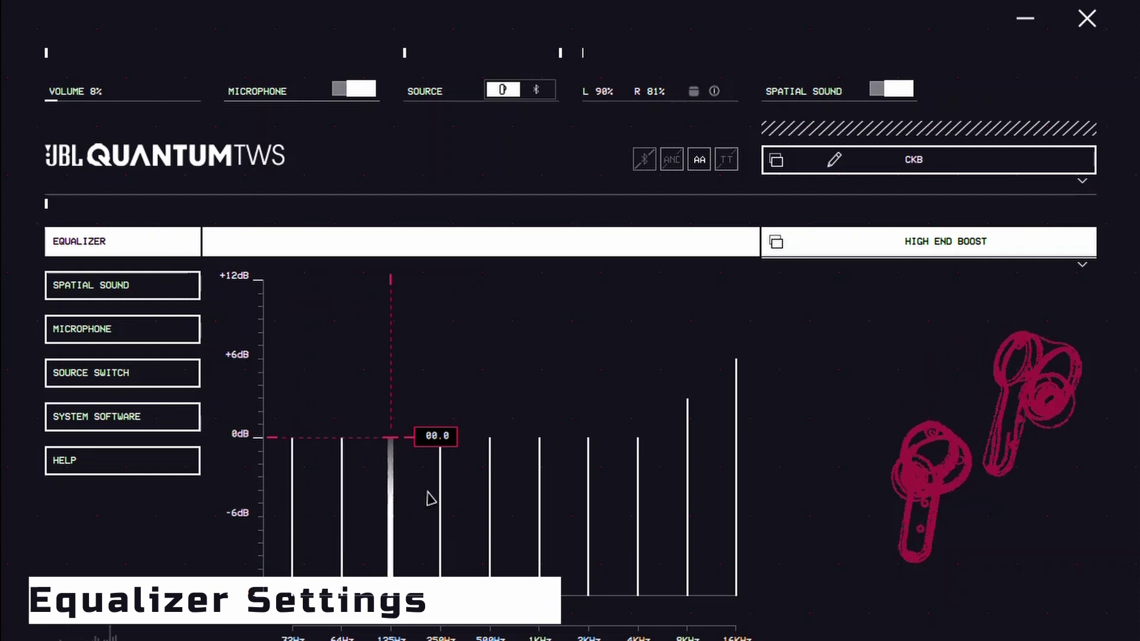
pyautogui.moveTo(653, 435)
pyautogui.mouseDown()
pyautogui.moveTo(653, 413)
pyautogui.moveTo(651, 446)
pyautogui.moveTo(643, 386)
pyautogui.moveTo(647, 444)
pyautogui.moveTo(631, 283)
pyautogui.moveTo(643, 432)
pyautogui.mouseUp()
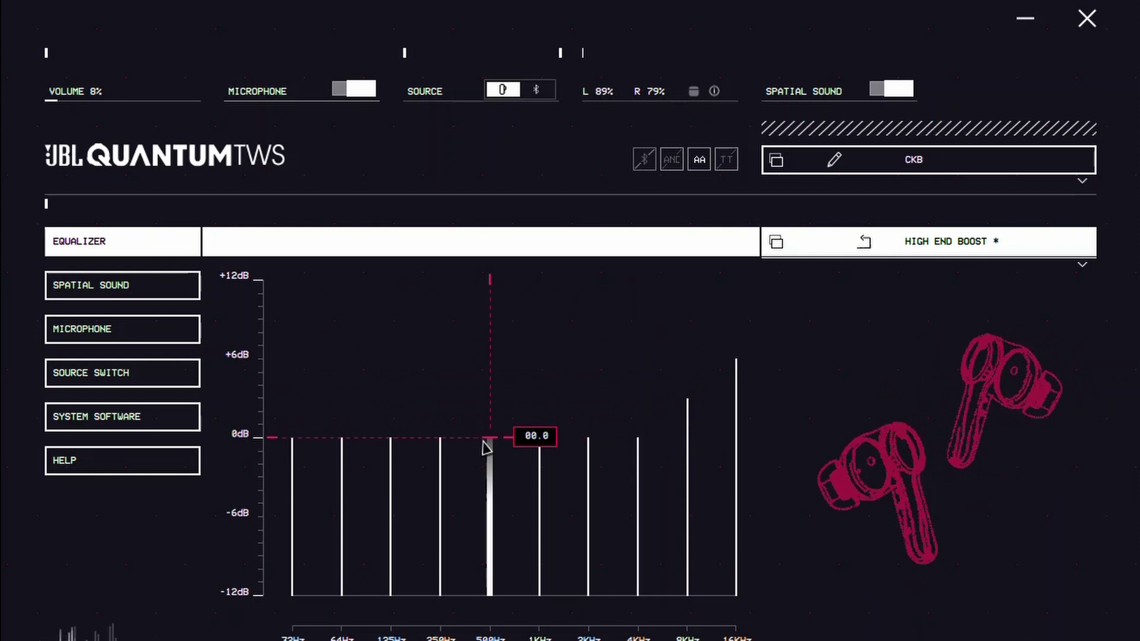
pyautogui.moveTo(486, 447); pyautogui.dragTo(451, 430)
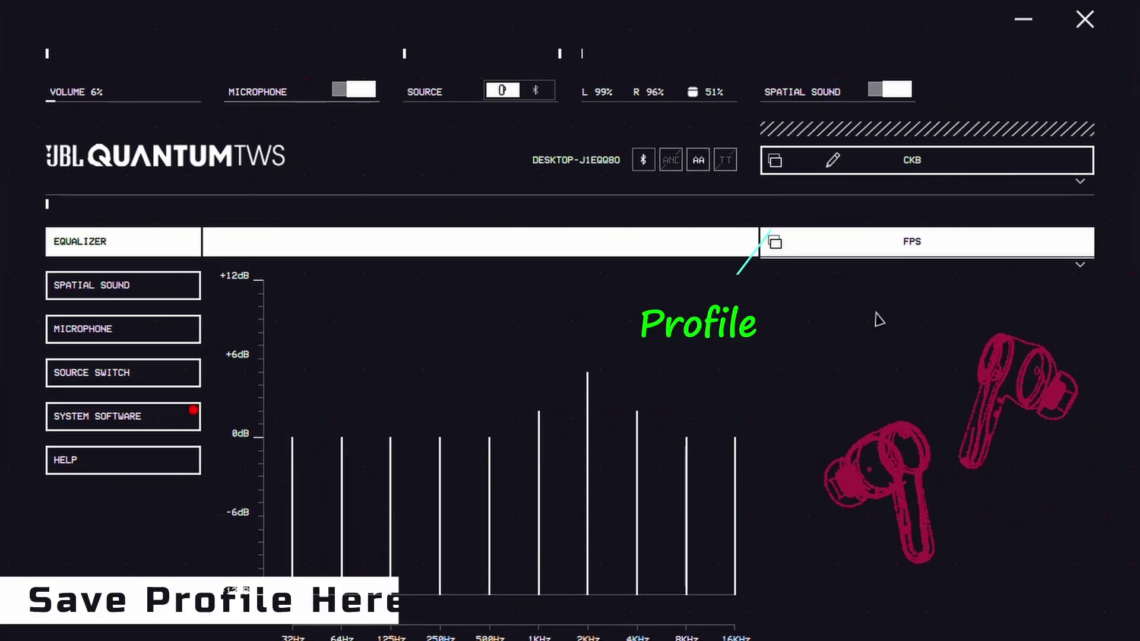
pyautogui.click(775, 164)
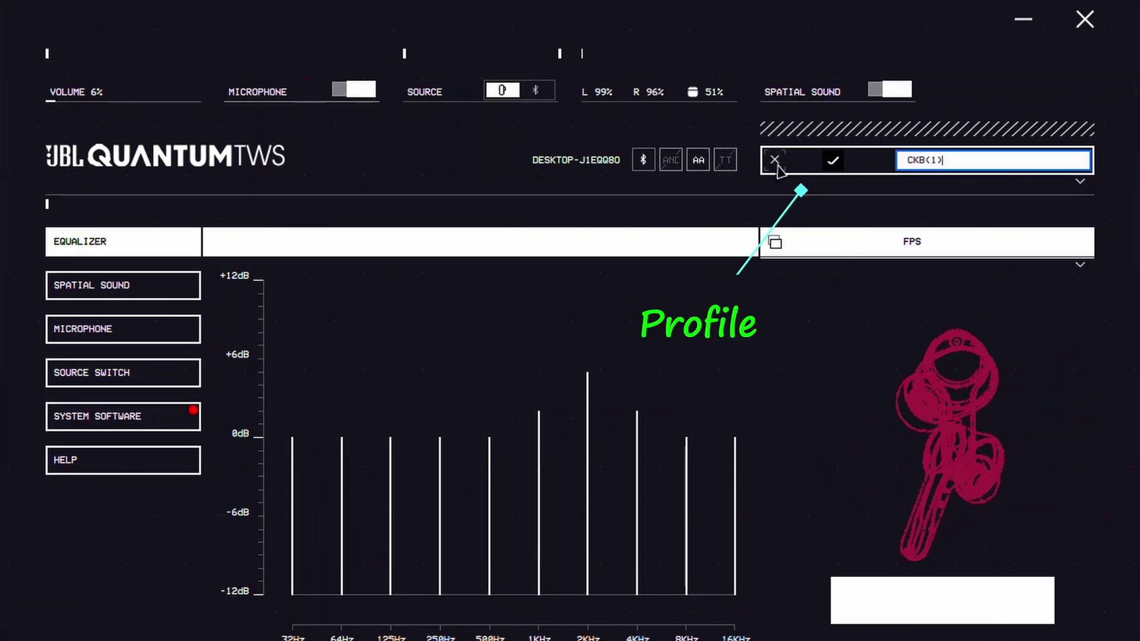
pyautogui.click(776, 166)
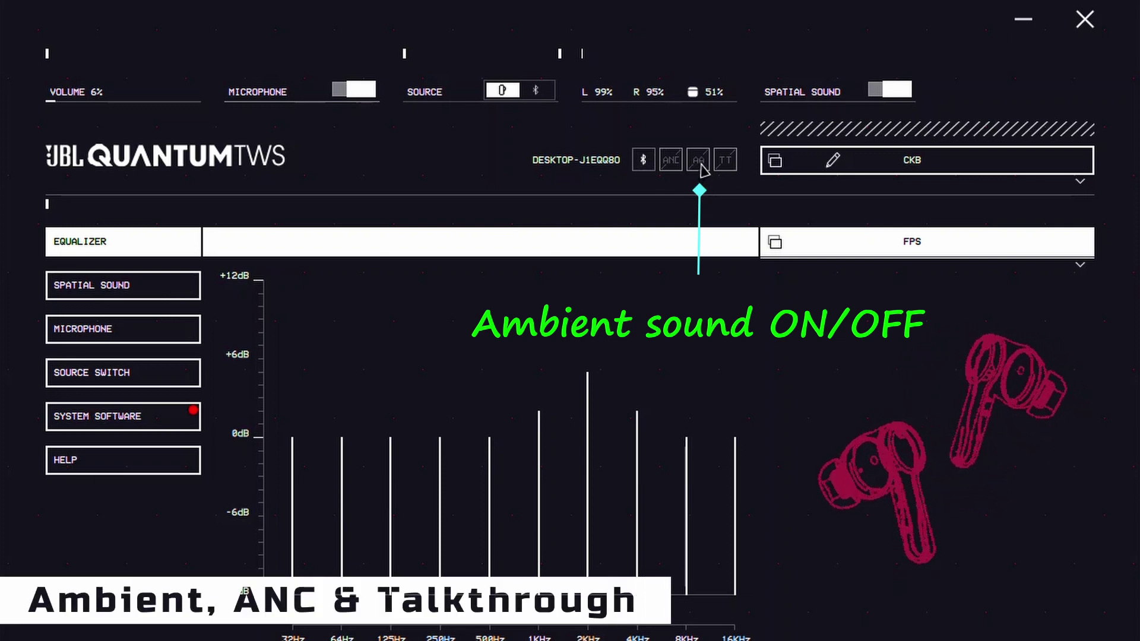
# Compare the earbuds' ambient sound (AA) and talkthrough (TT) modes
pyautogui.click(699, 164)
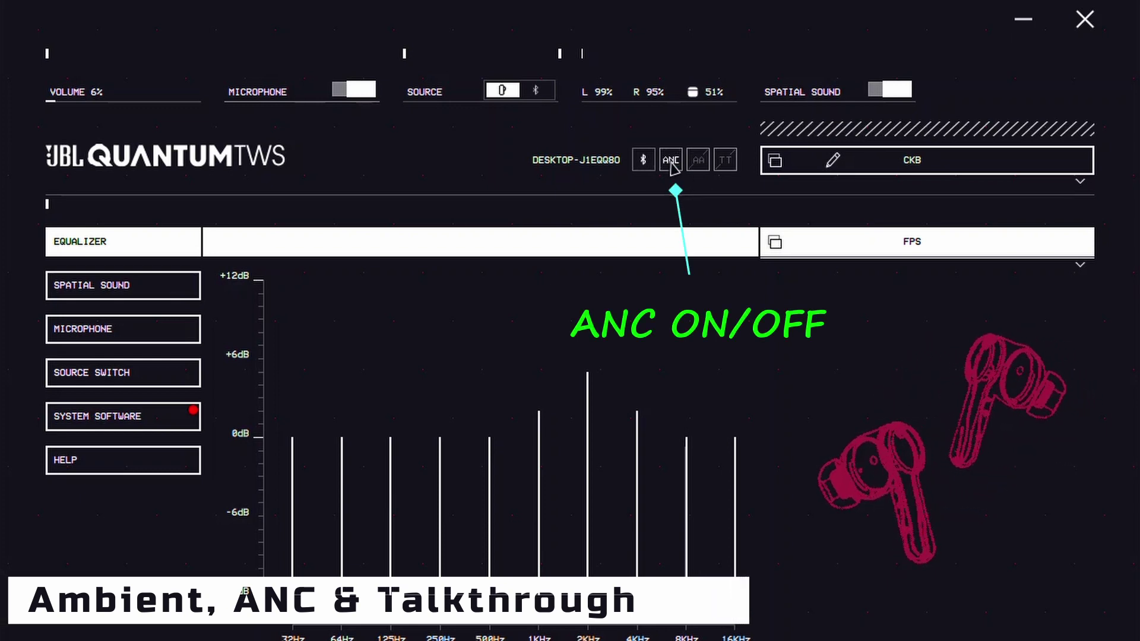
pyautogui.click(726, 166)
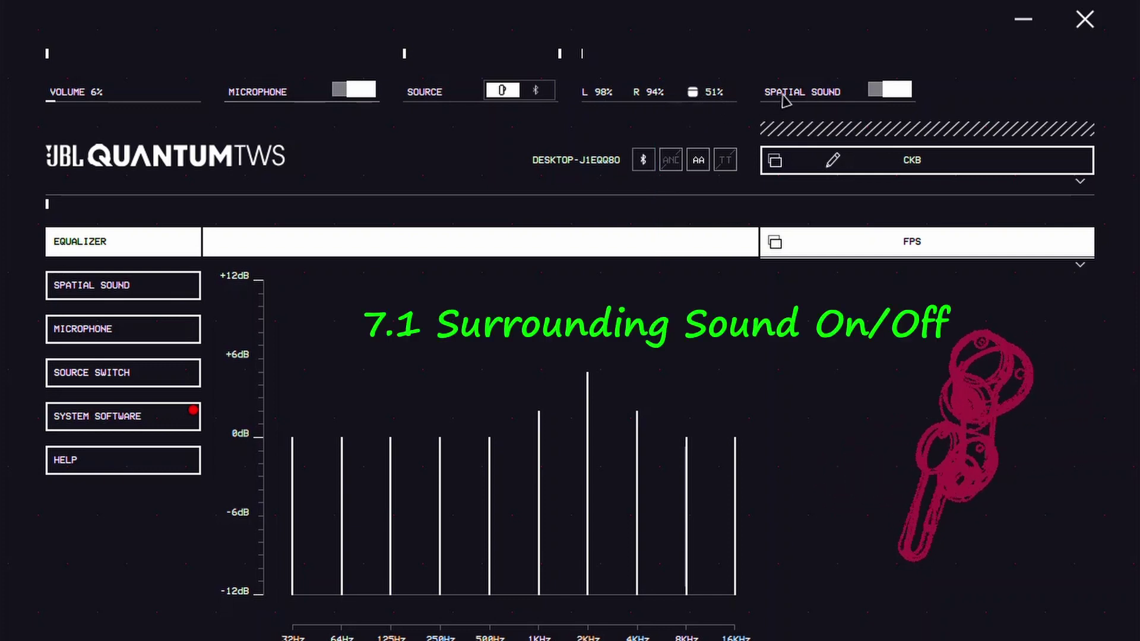
pyautogui.click(884, 89)
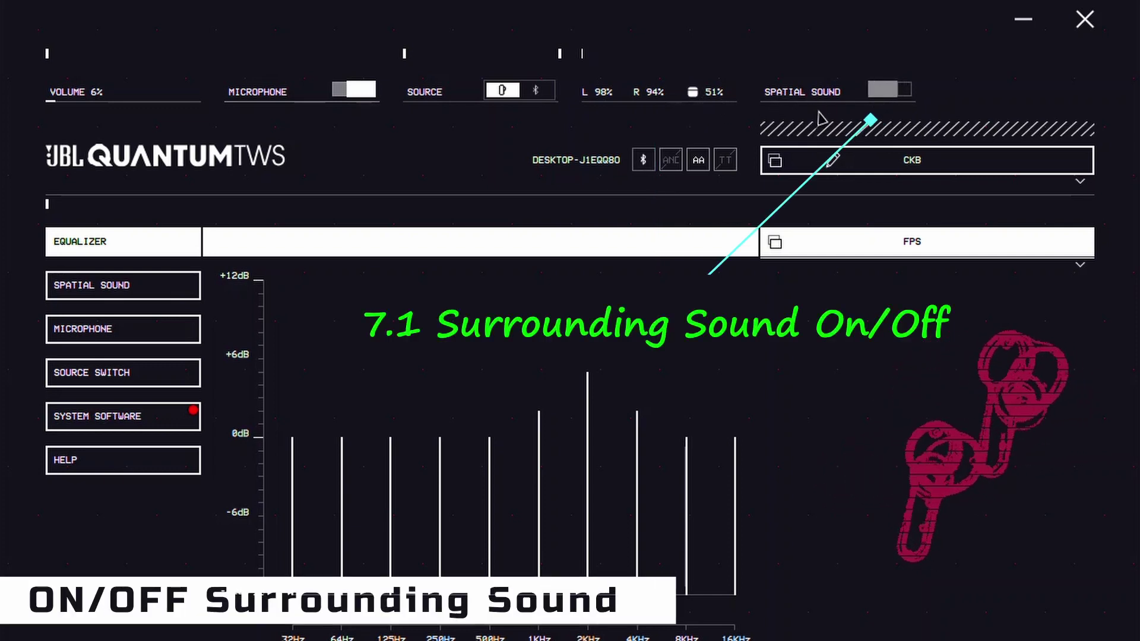
pyautogui.click(903, 93)
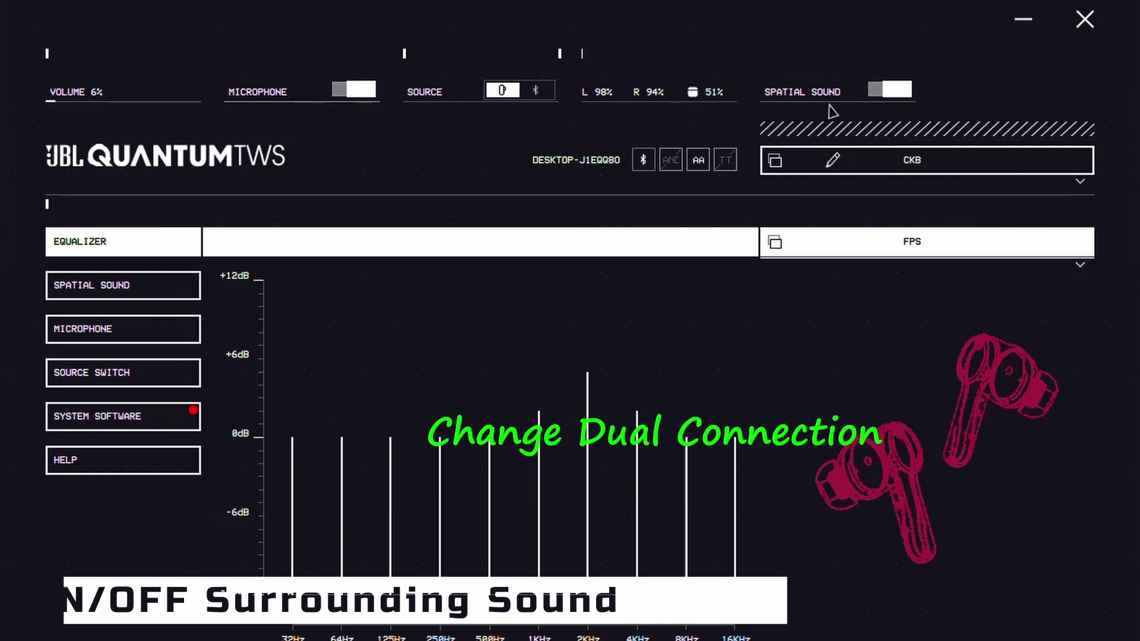
pyautogui.click(541, 95)
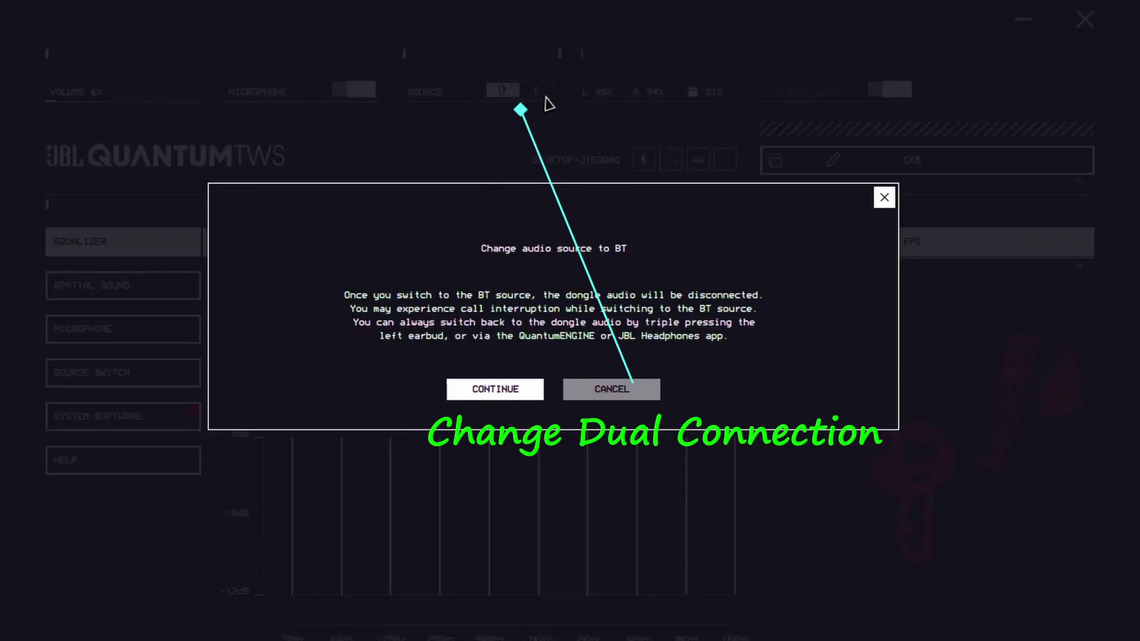
pyautogui.click(622, 396)
pyautogui.click(350, 92)
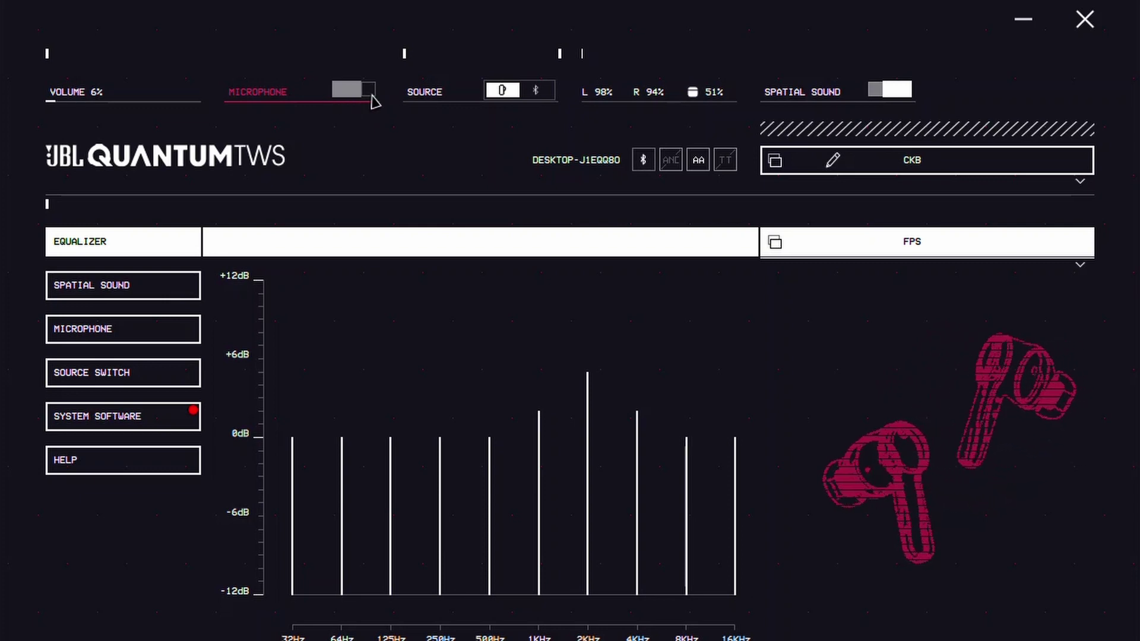
pyautogui.click(368, 91)
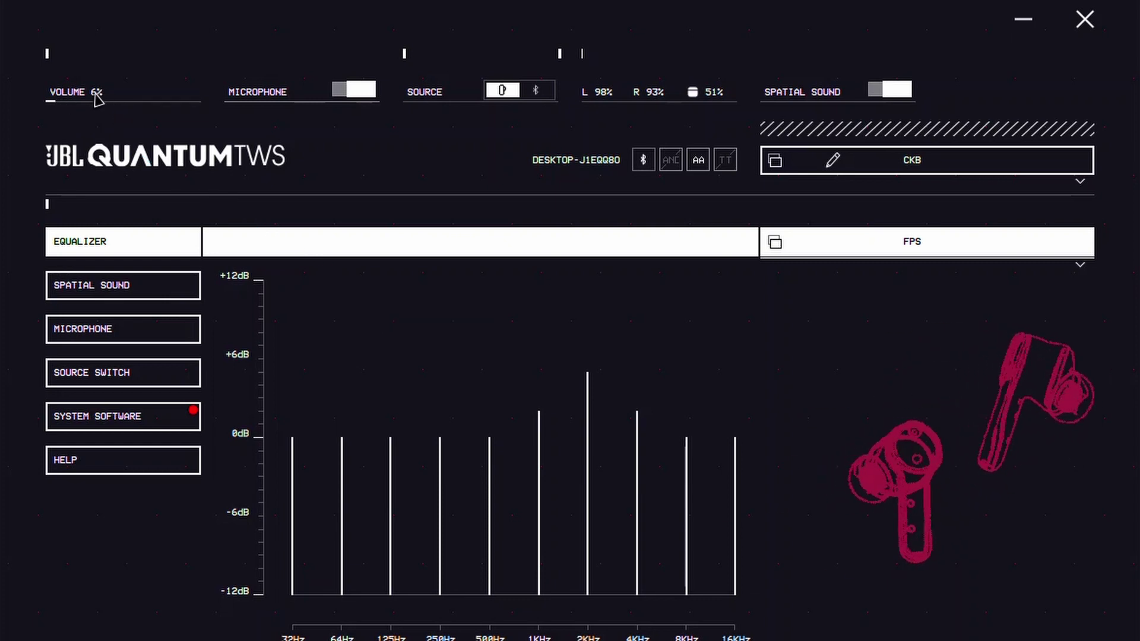
# Choose BALANCED mode for QuantumSURROUND spatial sound and preview the 7.1 channel ID view
pyautogui.click(118, 285)
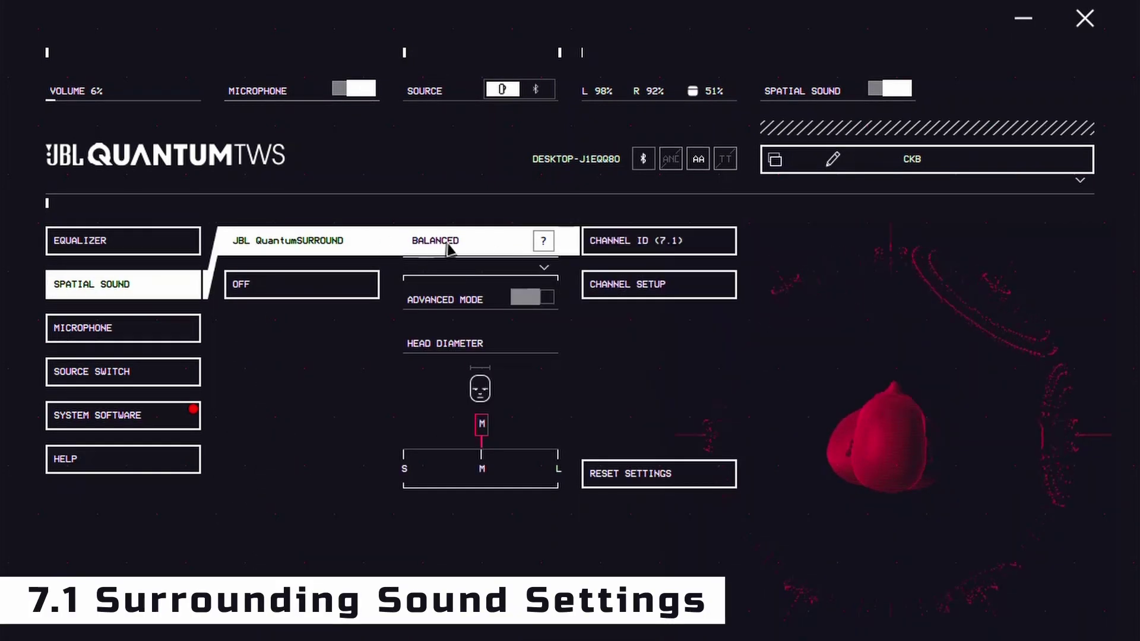
pyautogui.moveTo(540, 243)
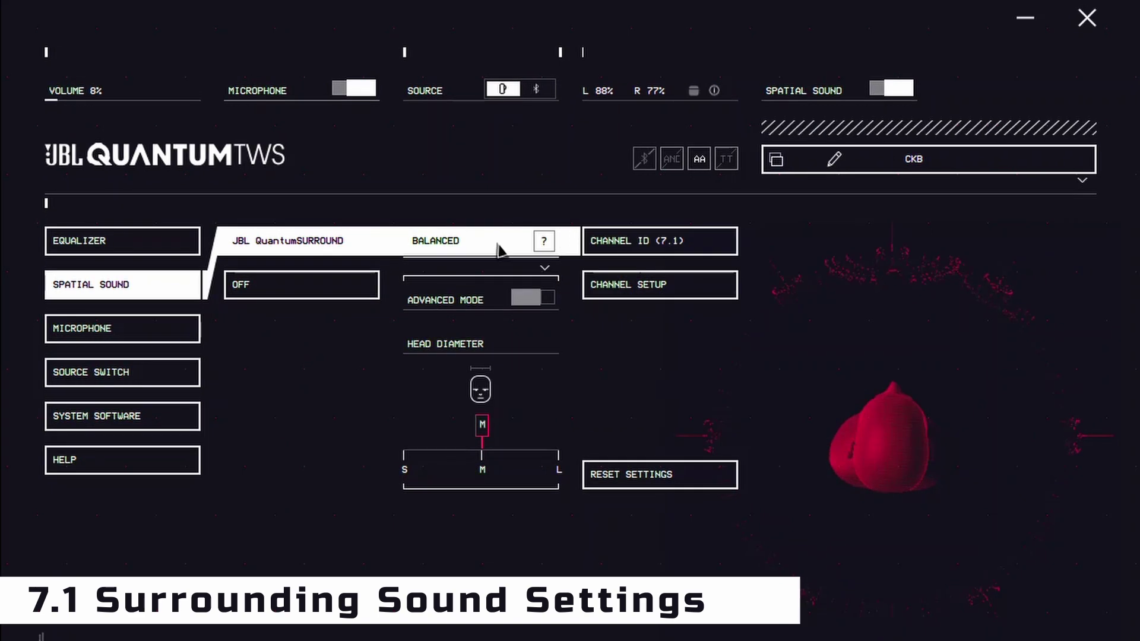
pyautogui.click(498, 249)
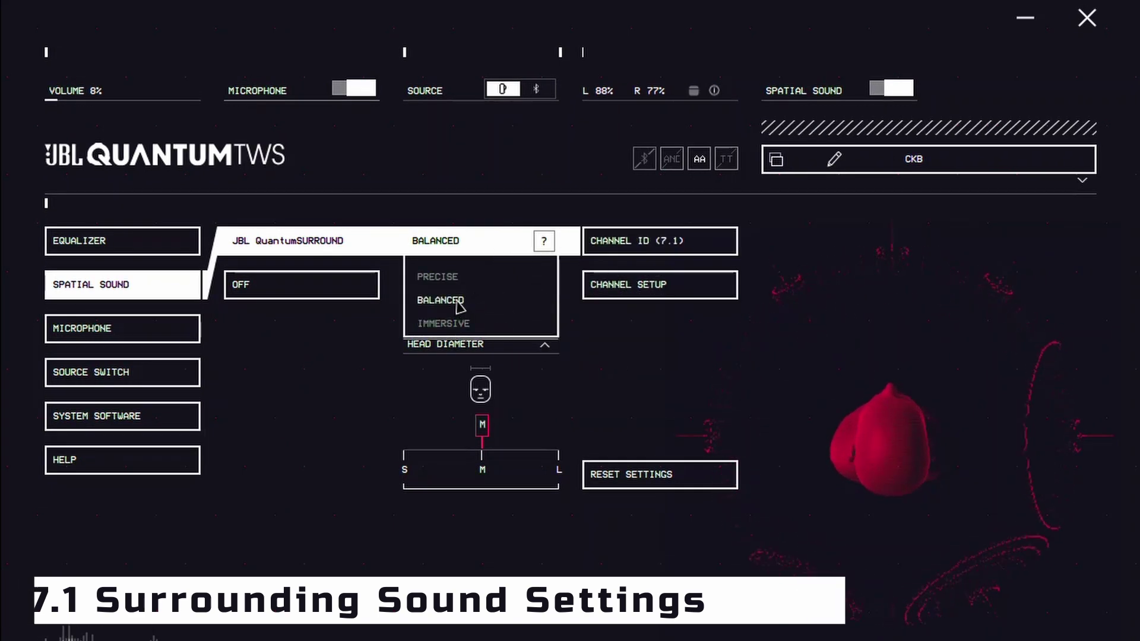
pyautogui.click(454, 325)
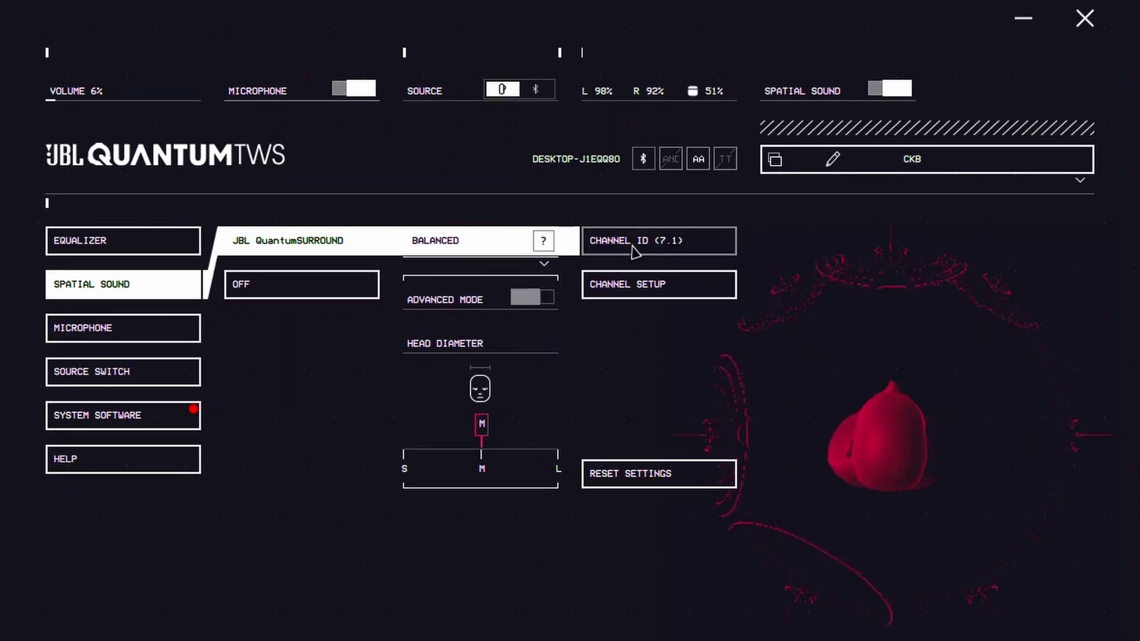
pyautogui.click(634, 249)
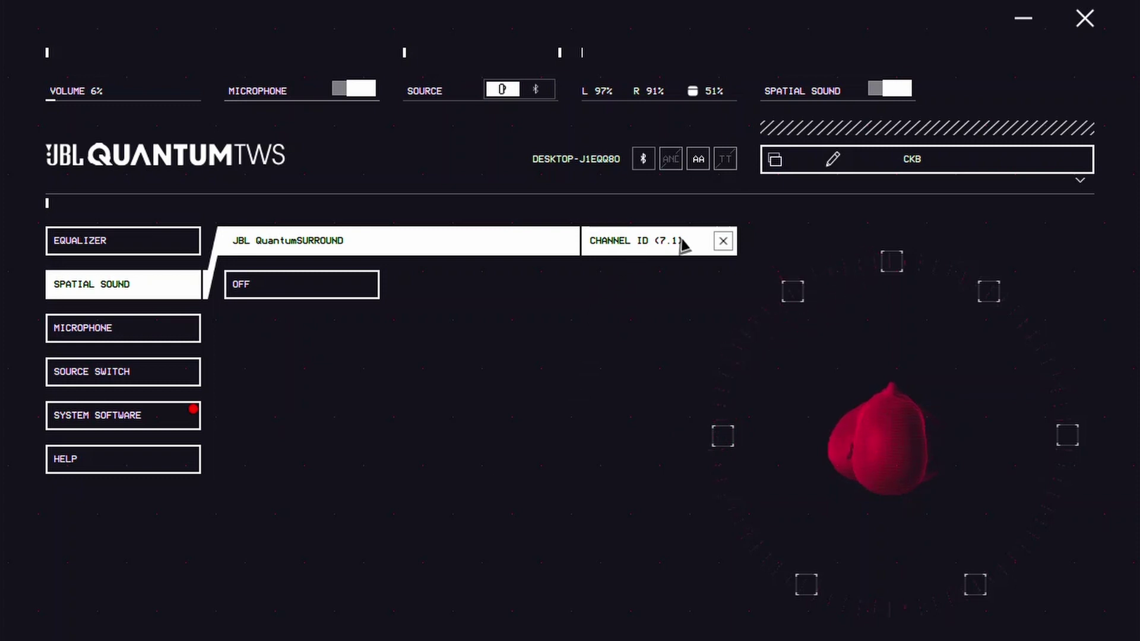
pyautogui.click(723, 242)
# Make the JBL Quantum TWS speakers the default Windows playback device
pyautogui.click(646, 293)
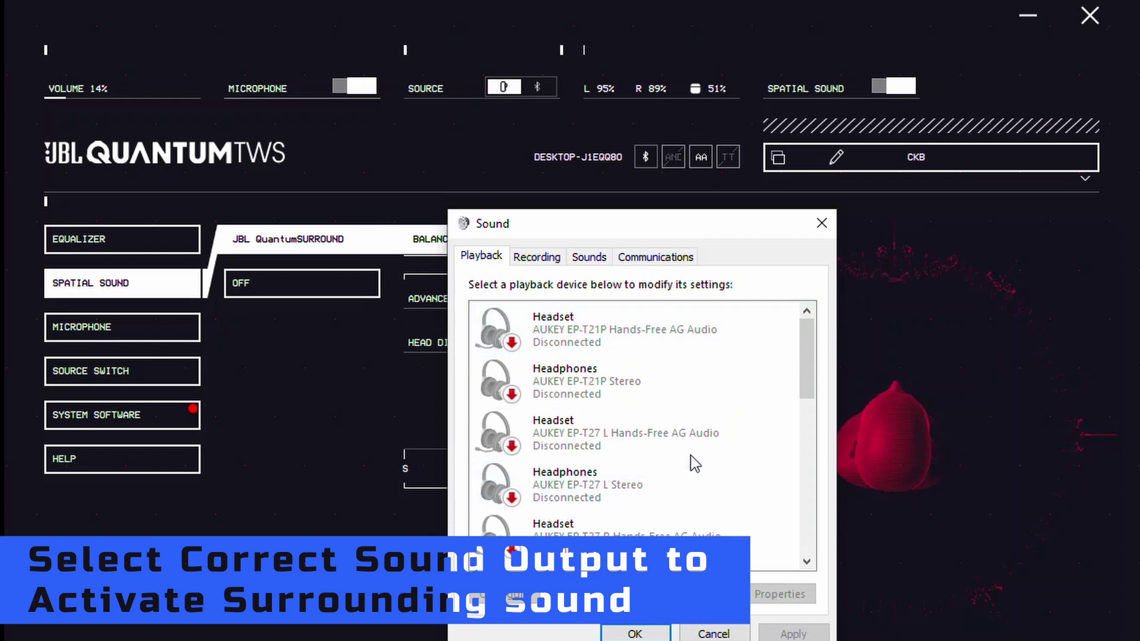
pyautogui.moveTo(811, 353); pyautogui.dragTo(810, 526)
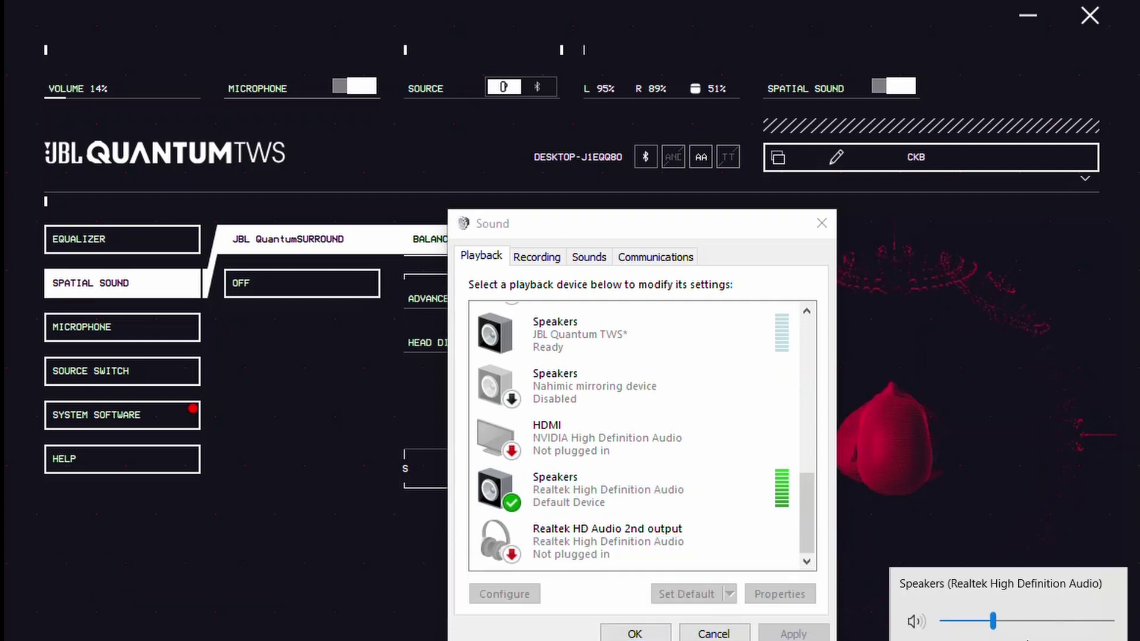
pyautogui.click(1009, 583)
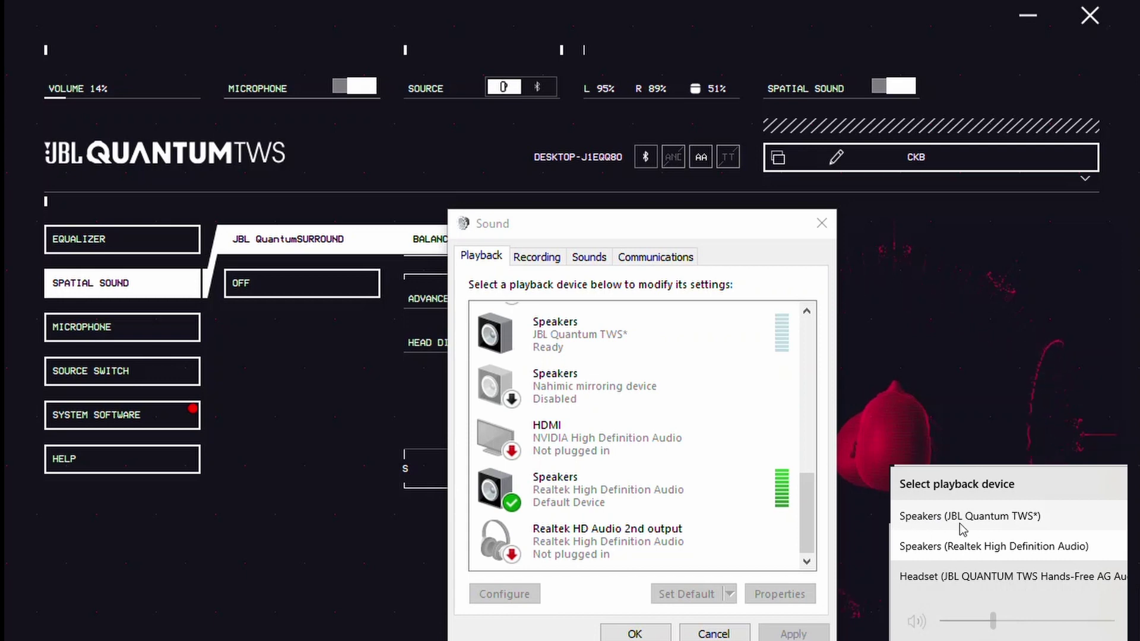
pyautogui.click(968, 583)
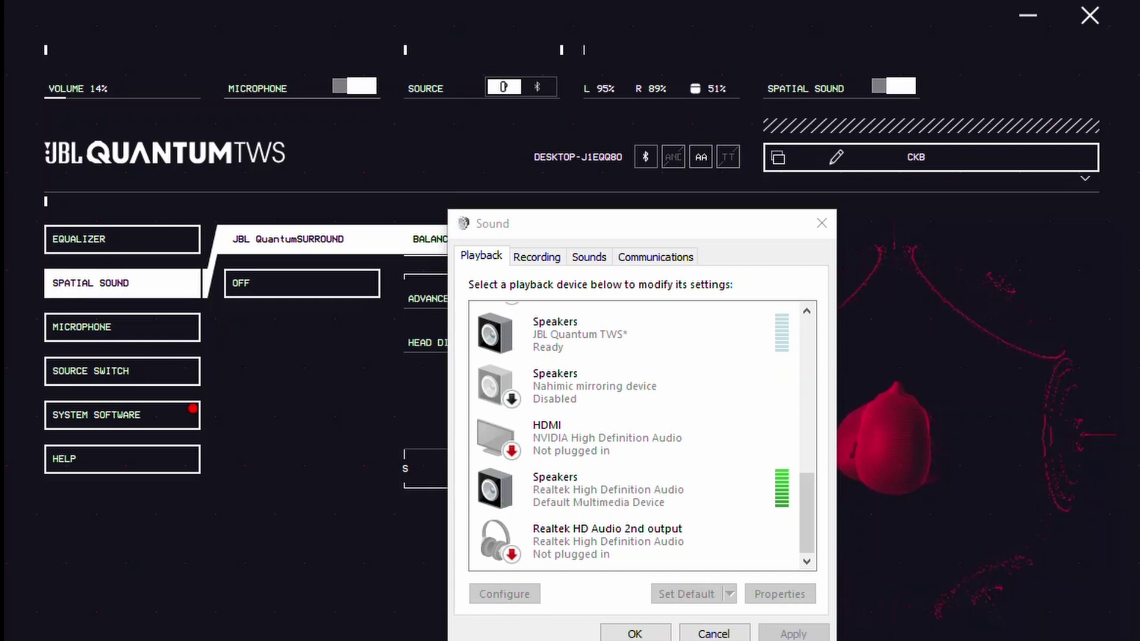
pyautogui.moveTo(808, 525); pyautogui.dragTo(802, 442)
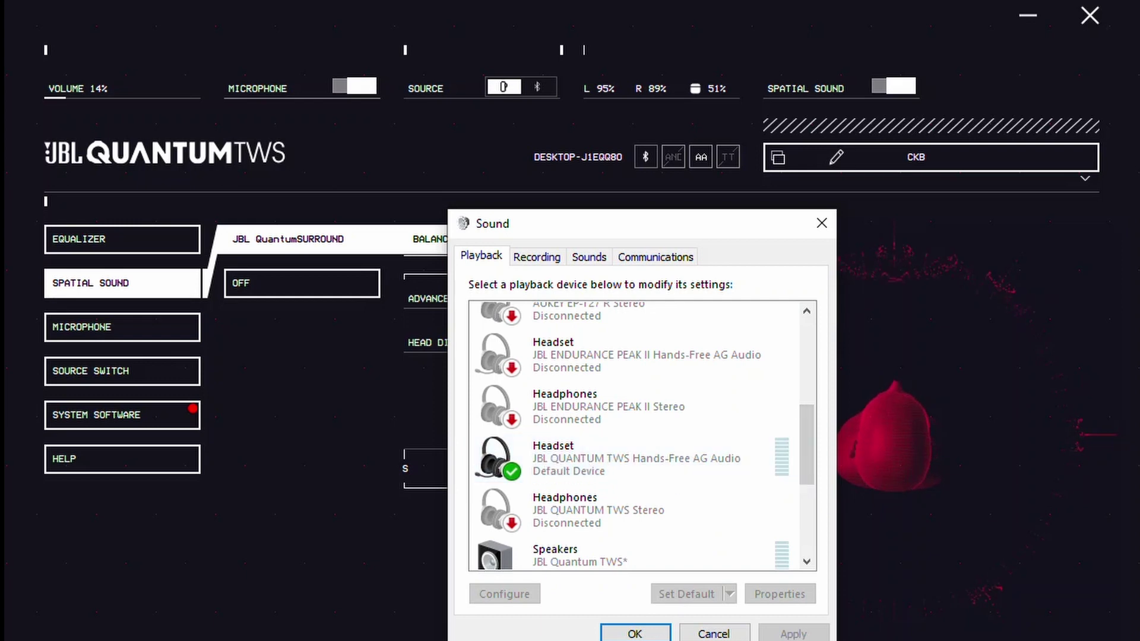
pyautogui.click(922, 516)
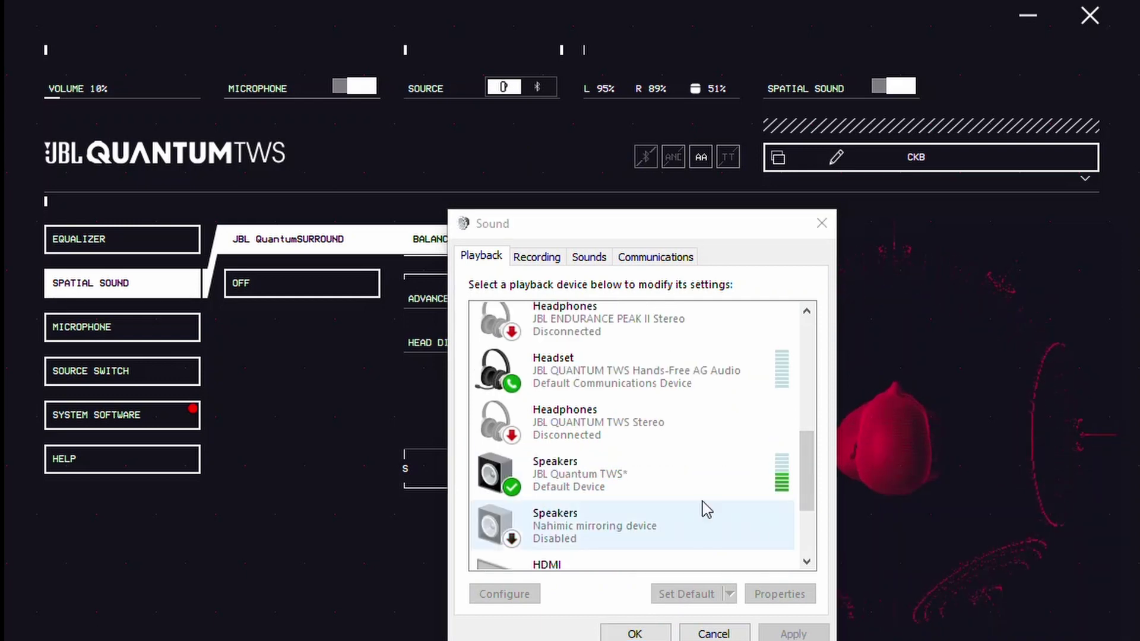
# Run Speaker Setup for JBL Quantum TWS as 7.1 Surround with all optional speakers and full-range options
pyautogui.rightClick(574, 478)
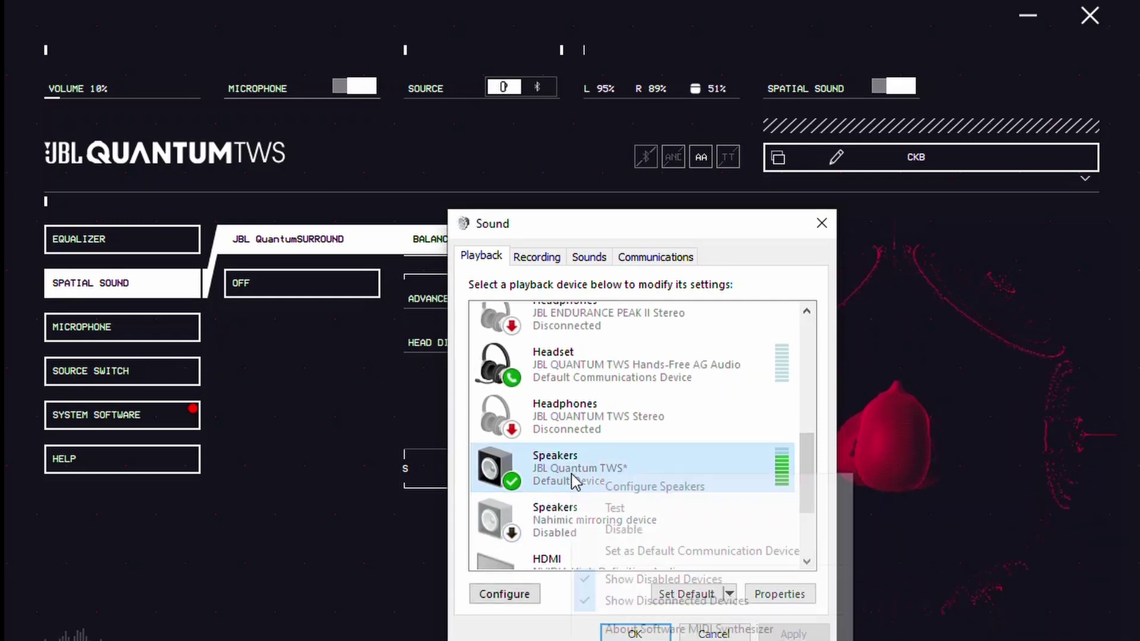
pyautogui.click(650, 496)
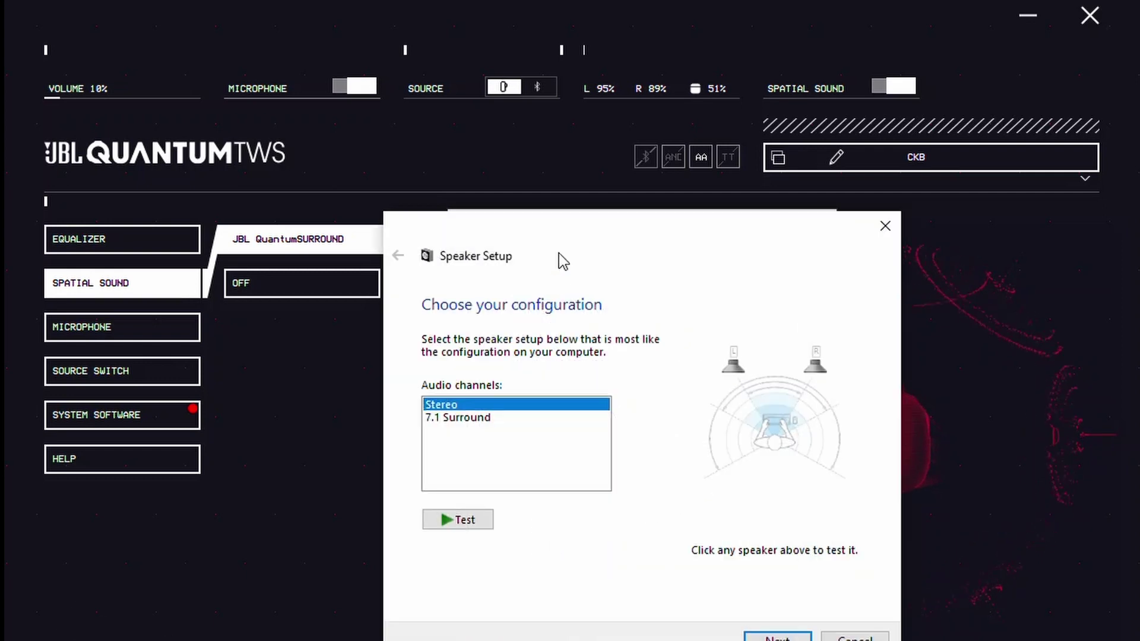
pyautogui.moveTo(563, 261); pyautogui.dragTo(602, 146)
pyautogui.click(558, 302)
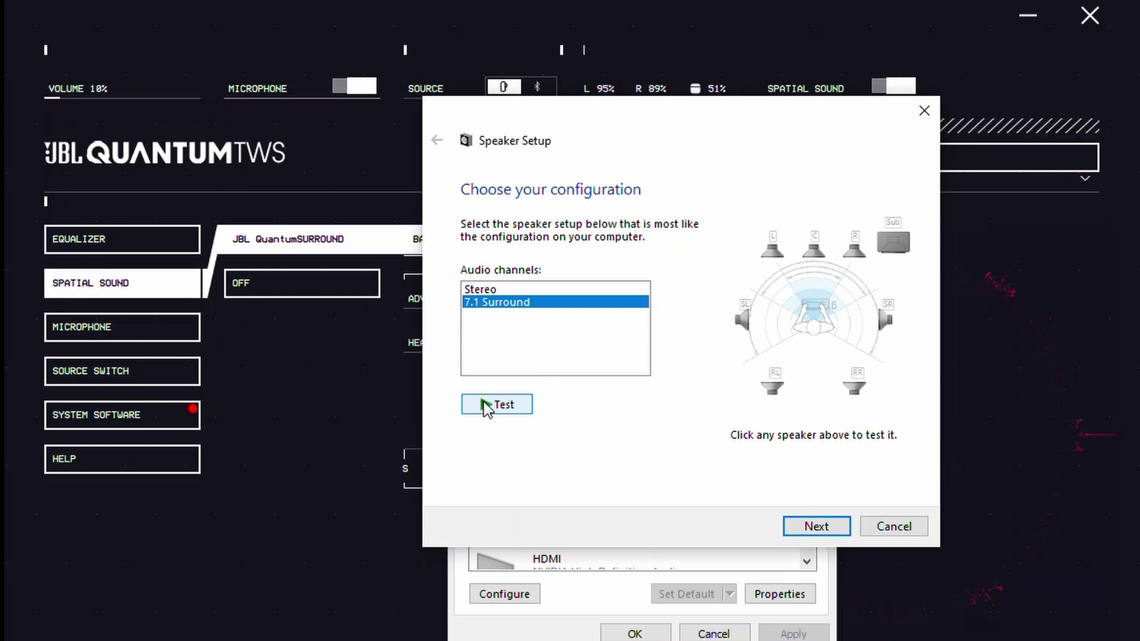
pyautogui.click(817, 527)
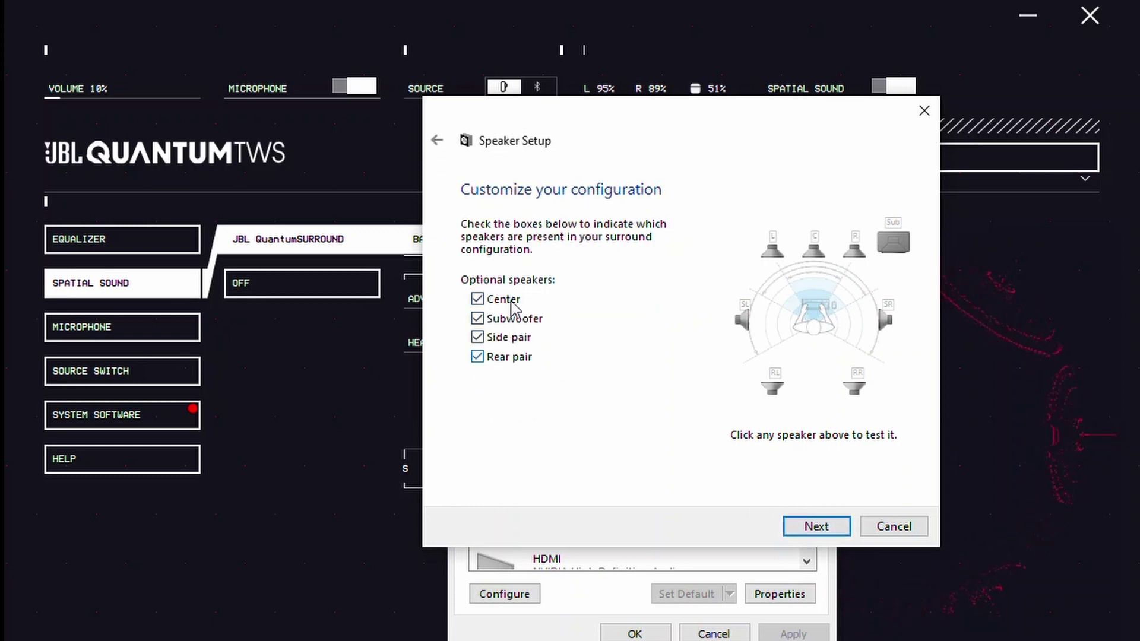
pyautogui.click(801, 528)
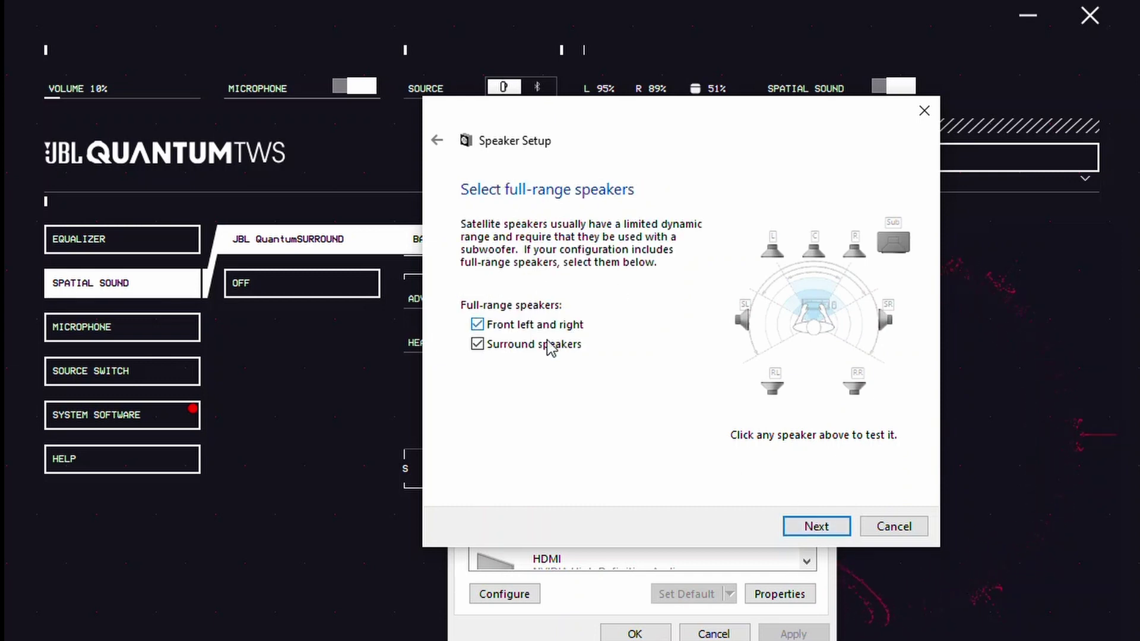
pyautogui.click(479, 325)
pyautogui.click(478, 325)
pyautogui.click(478, 344)
pyautogui.click(478, 344)
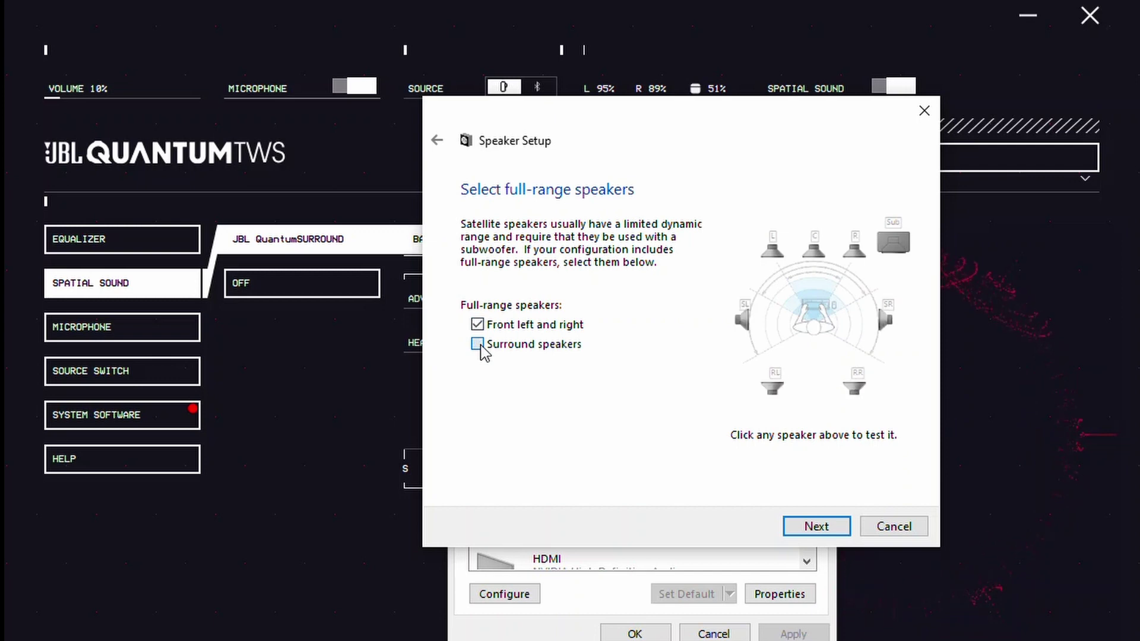
pyautogui.click(810, 528)
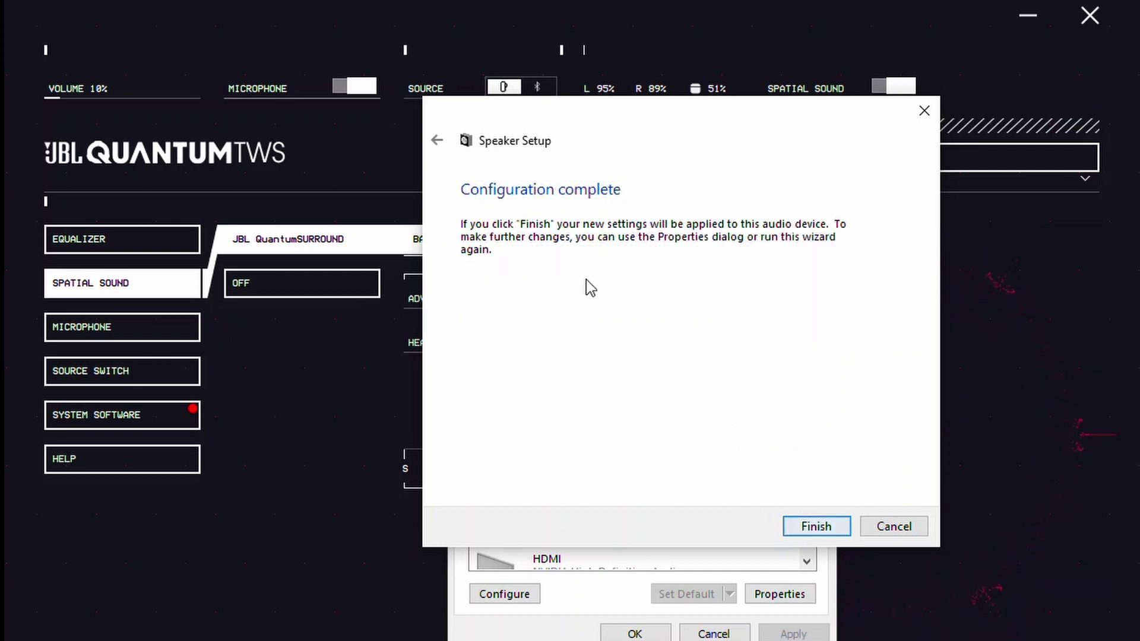
pyautogui.click(813, 525)
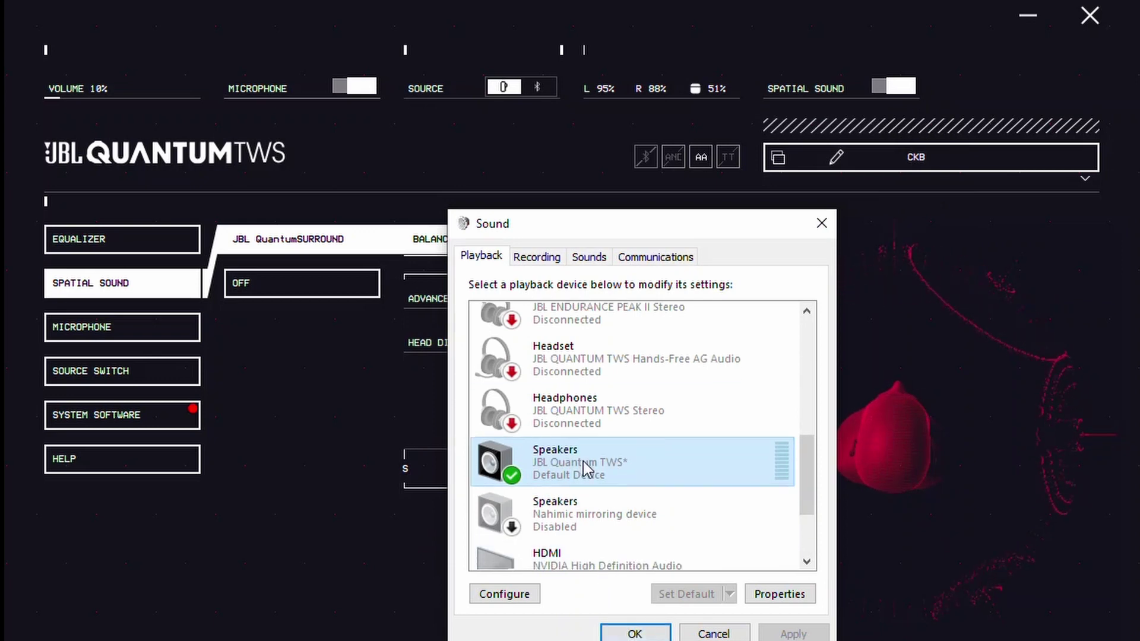
# Try Advanced Mode with a head diameter of about 6.7 inches, then turn it back off
pyautogui.click(635, 633)
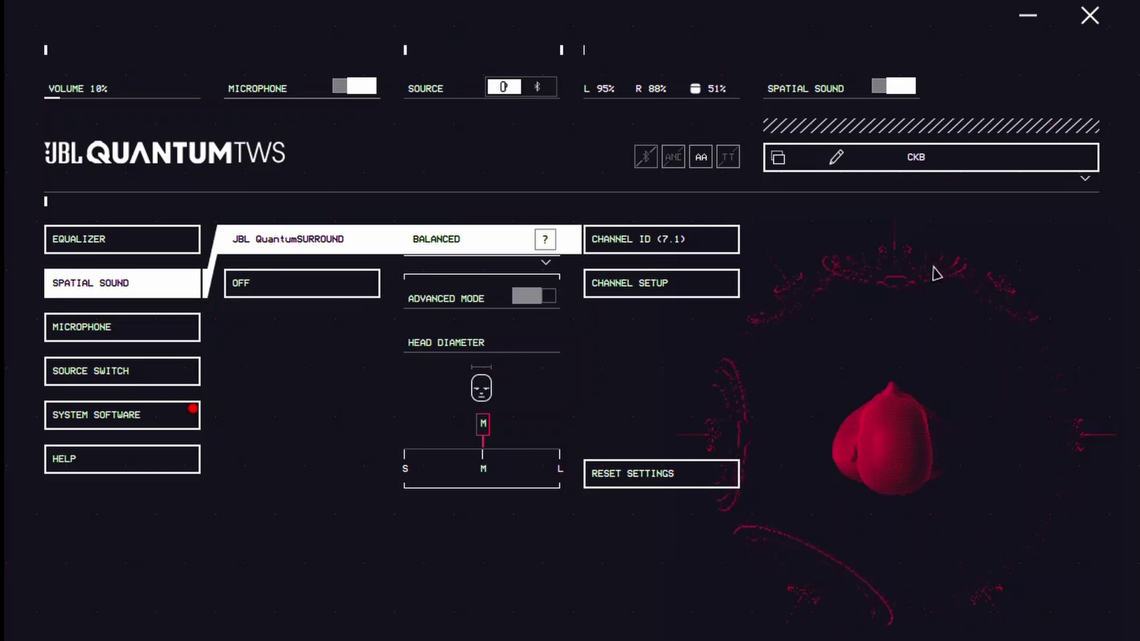
pyautogui.click(537, 295)
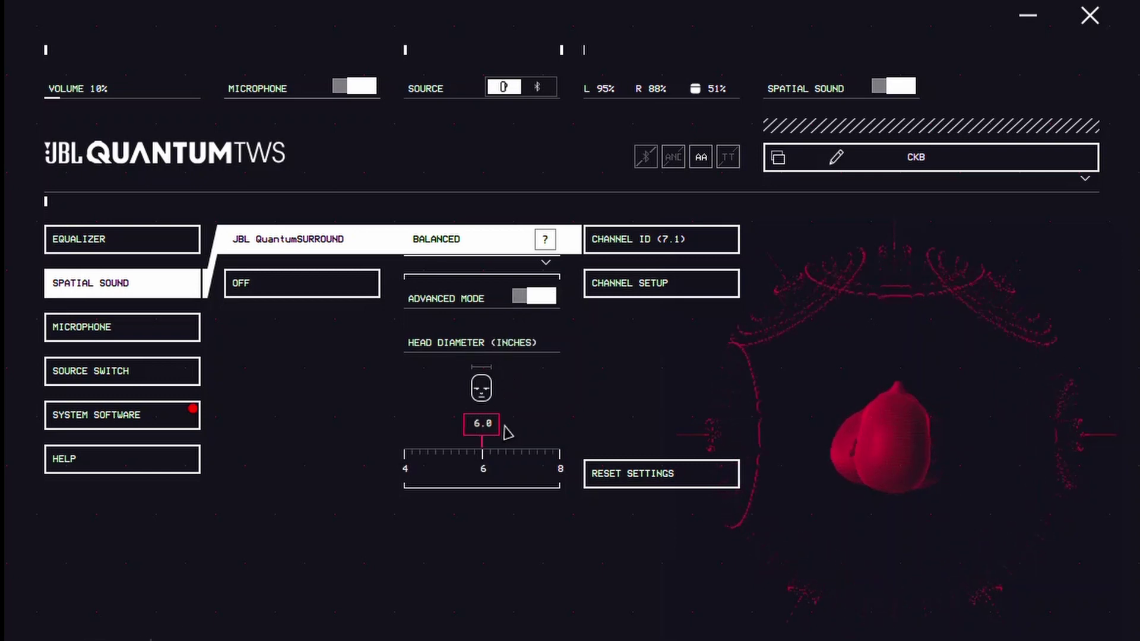
pyautogui.moveTo(481, 458)
pyautogui.mouseDown()
pyautogui.moveTo(536, 462)
pyautogui.moveTo(411, 468)
pyautogui.moveTo(486, 474)
pyautogui.mouseUp()
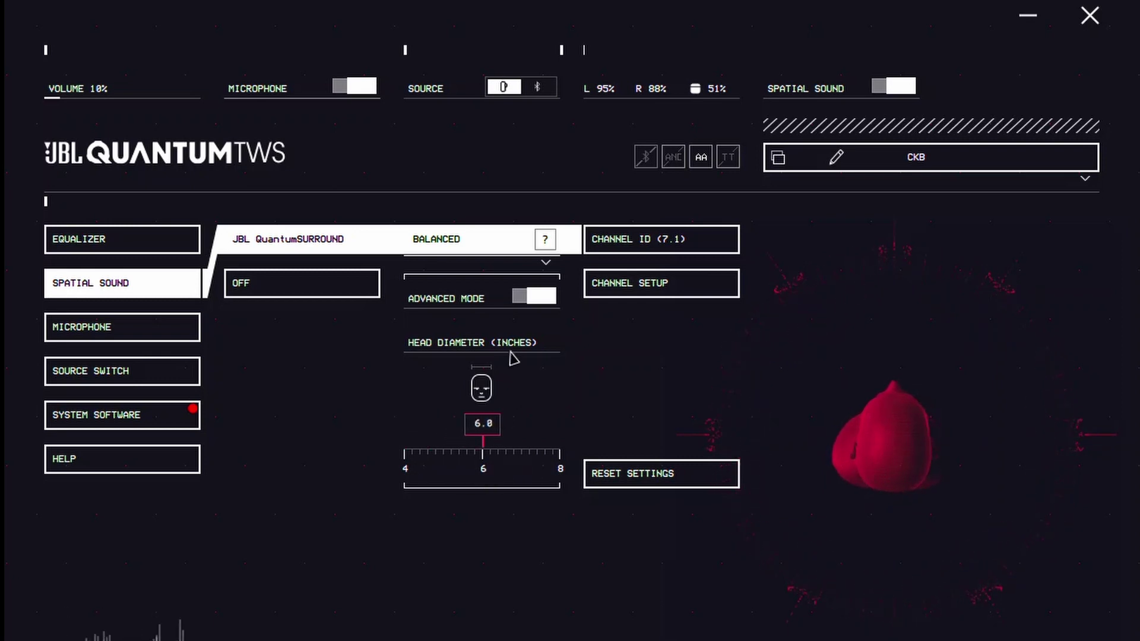
pyautogui.click(544, 298)
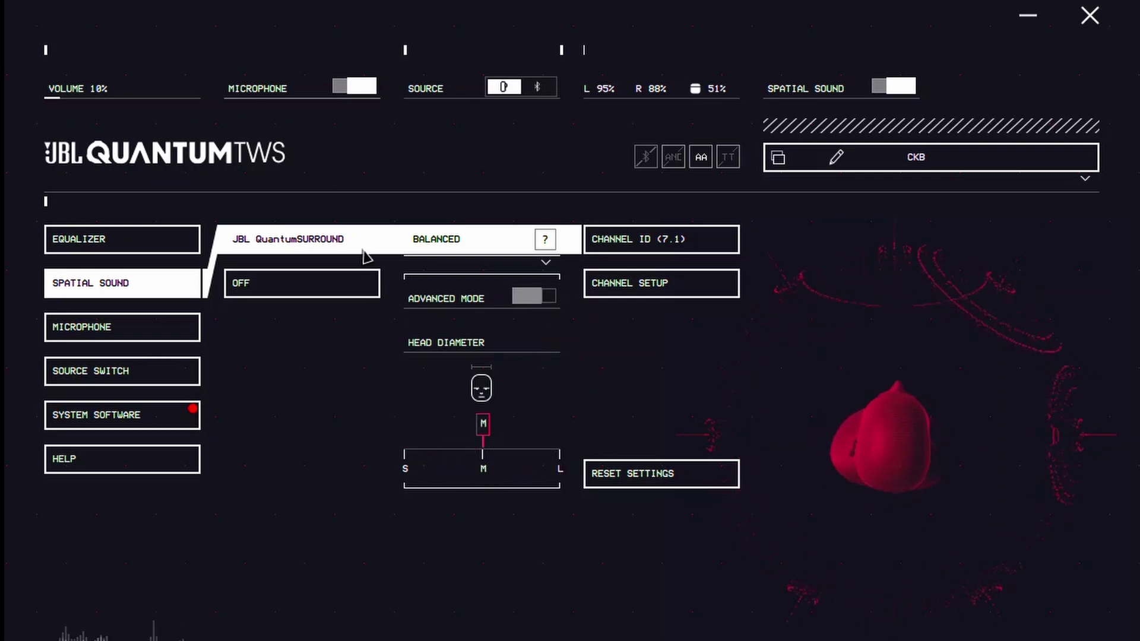
# Switch spatial sound off and back to JBL QuantumSURROUND twice, then bring up the microphone settings
pyautogui.click(312, 294)
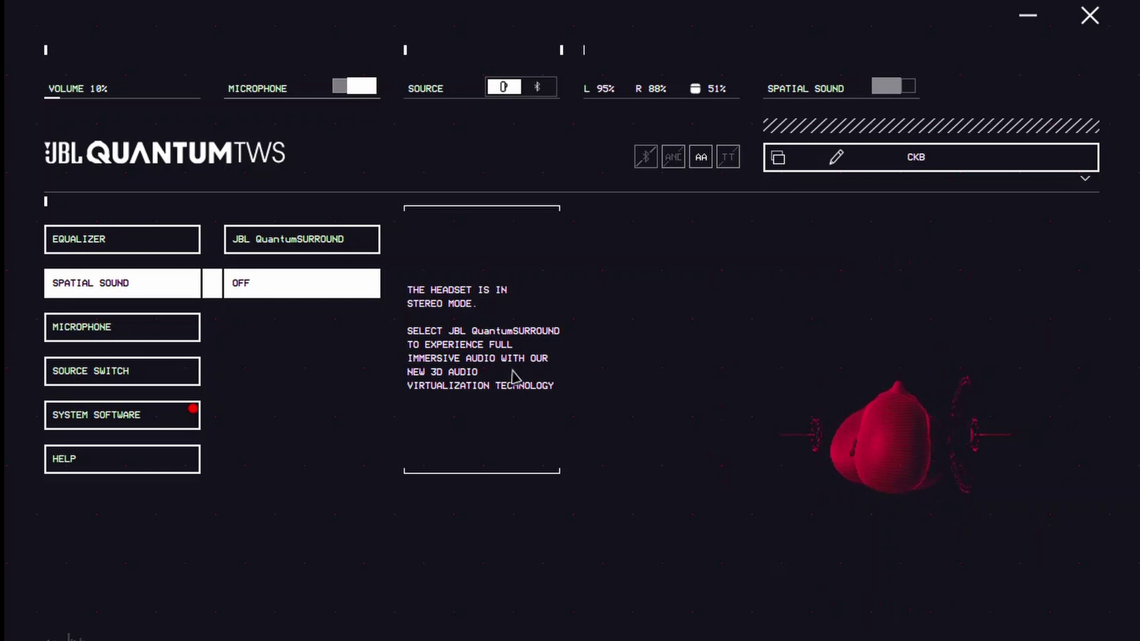
pyautogui.click(291, 252)
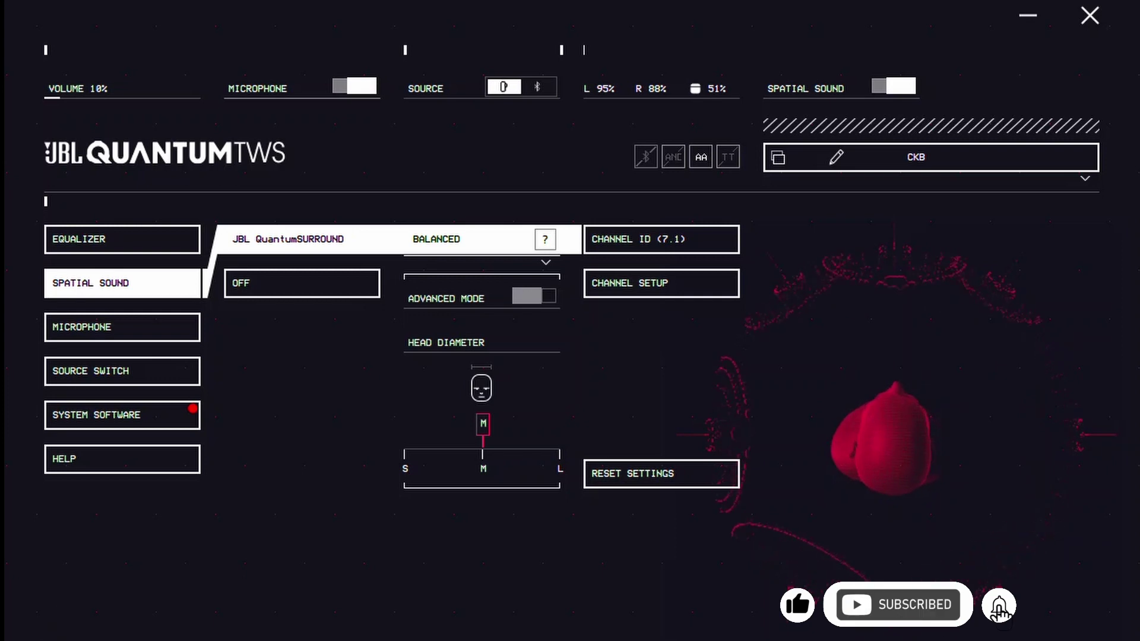
pyautogui.click(281, 293)
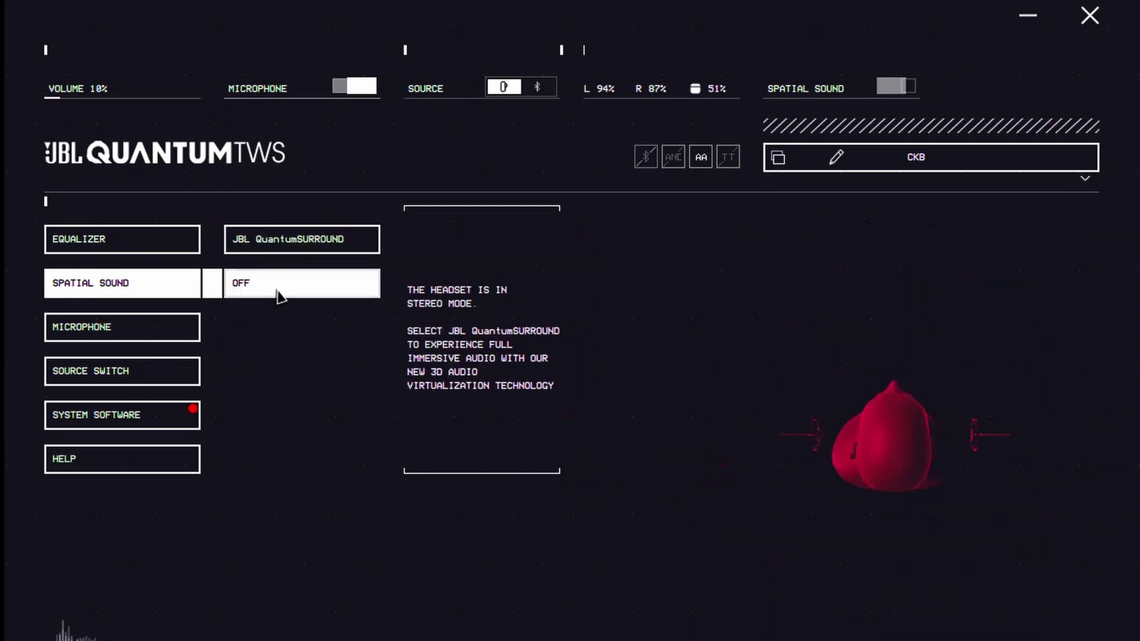
pyautogui.click(283, 240)
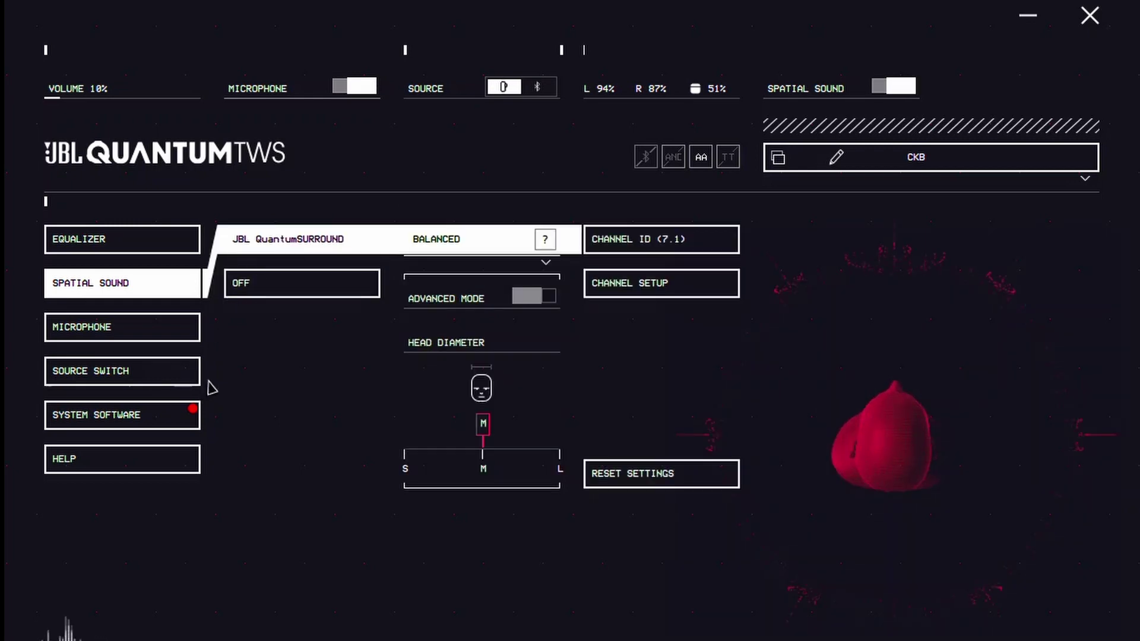
pyautogui.click(107, 331)
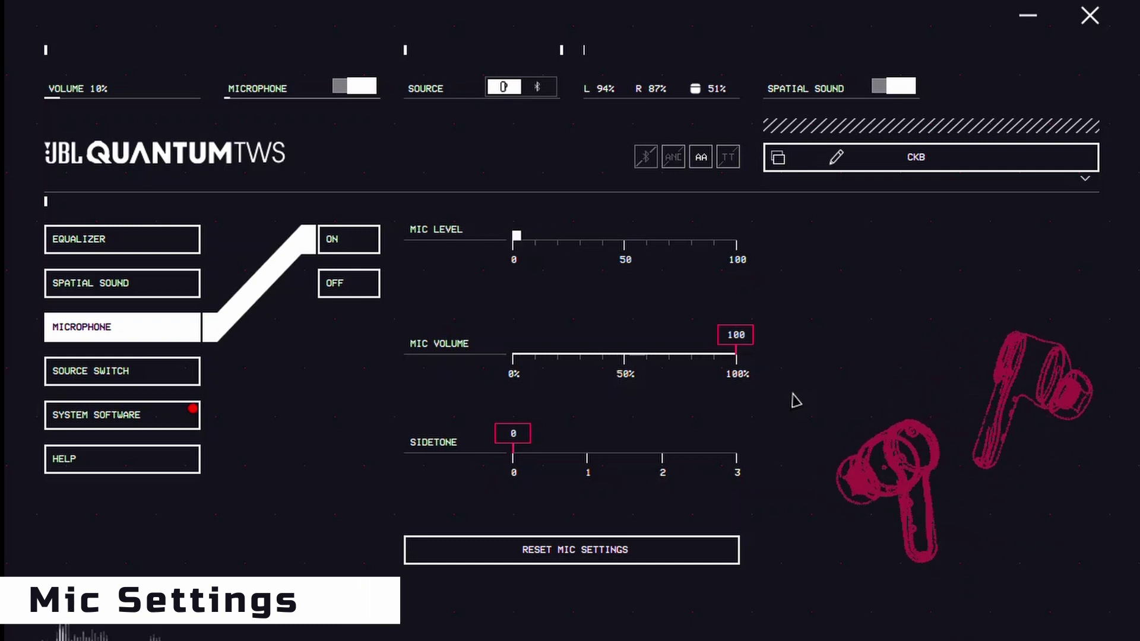
pyautogui.moveTo(520, 436); pyautogui.dragTo(781, 450)
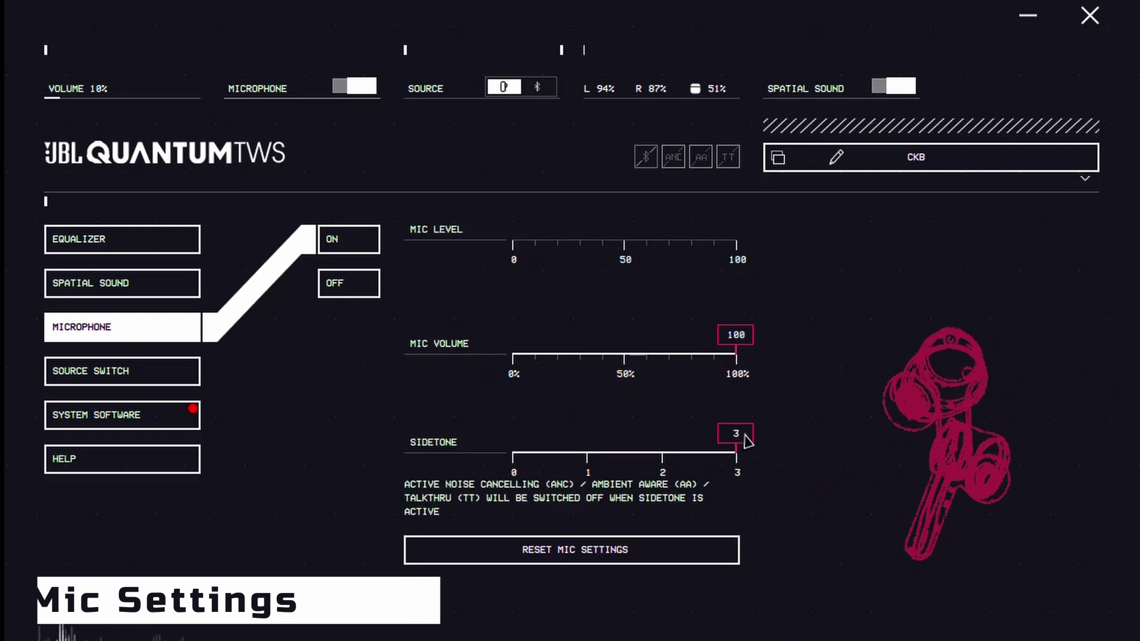
pyautogui.moveTo(736, 439); pyautogui.dragTo(498, 443)
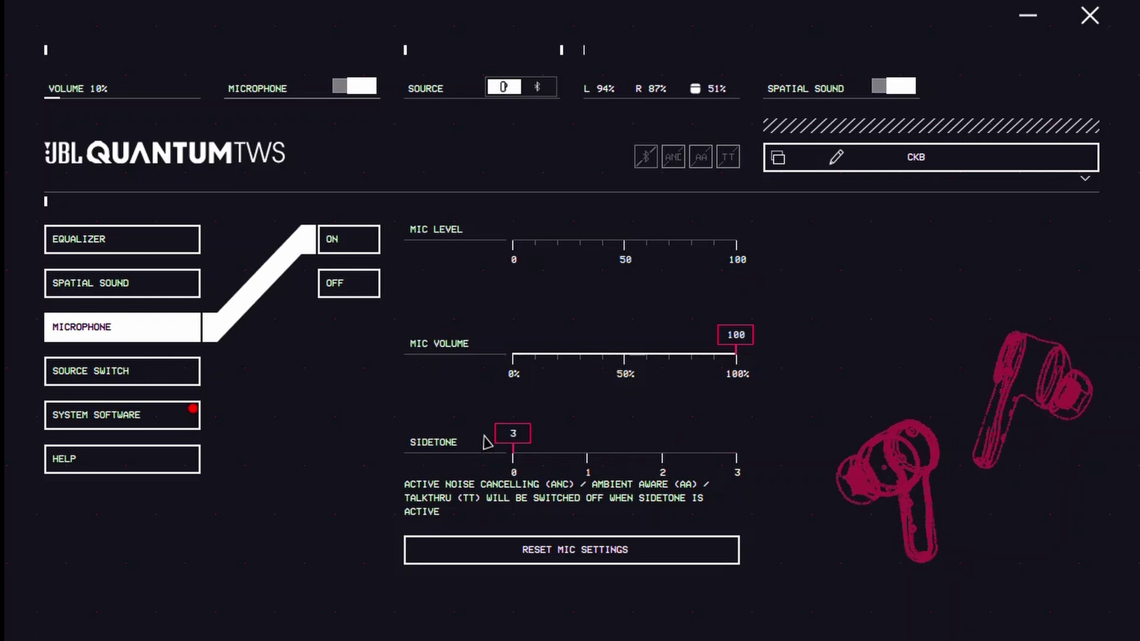
pyautogui.click(347, 285)
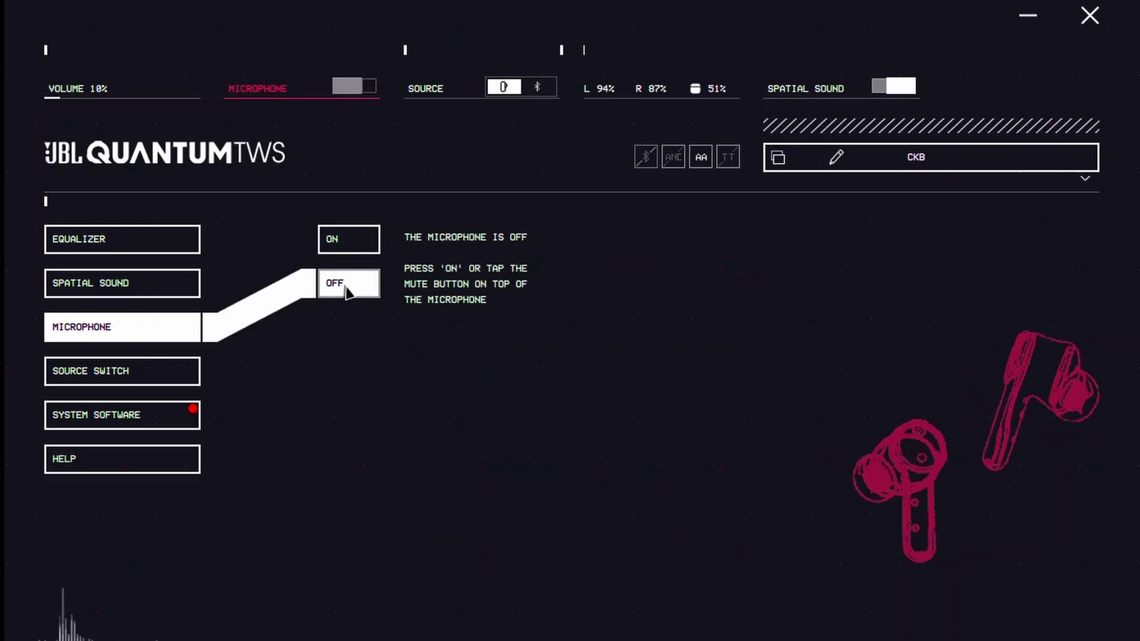
pyautogui.click(339, 240)
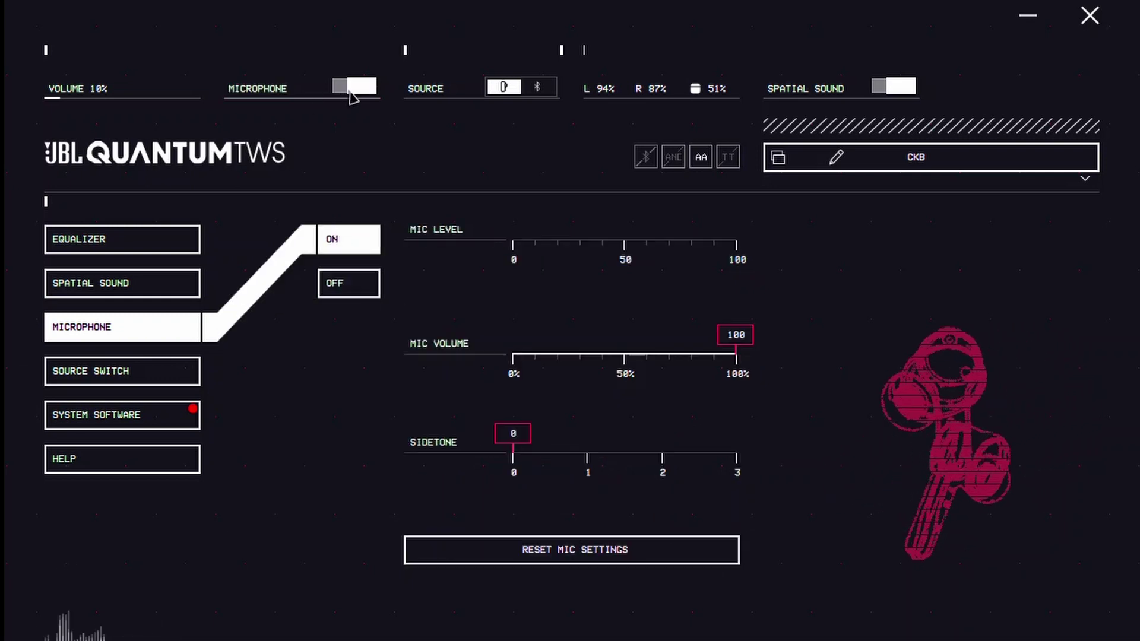
# Pass through Source Switch to the System Software DEVICE page, keeping Standby Timeout at 30 minutes
pyautogui.click(118, 377)
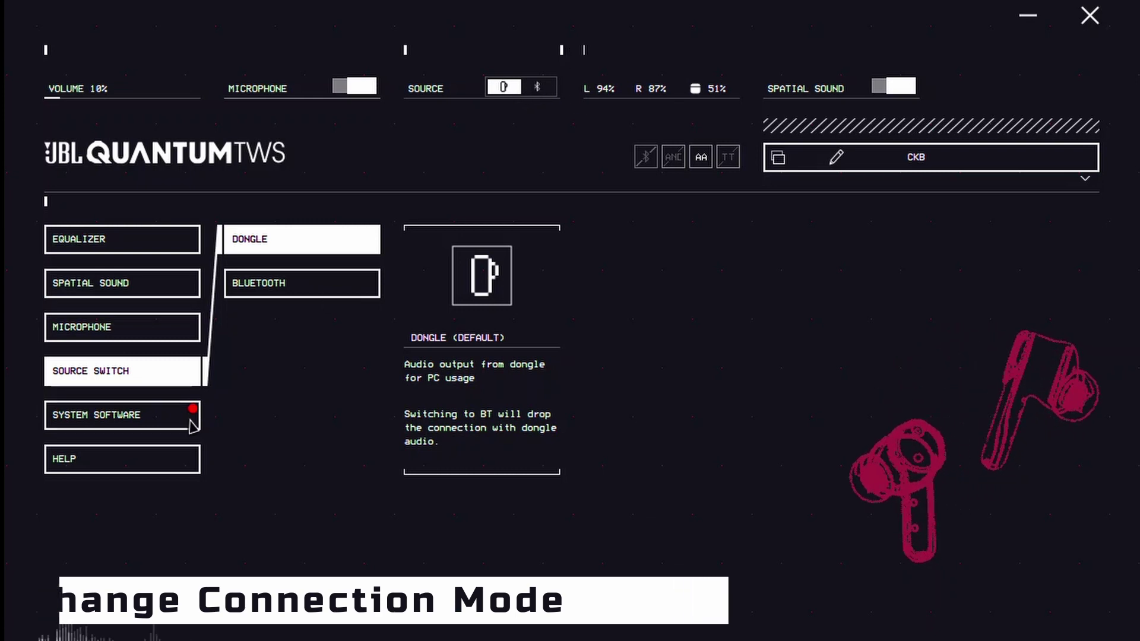
pyautogui.click(111, 421)
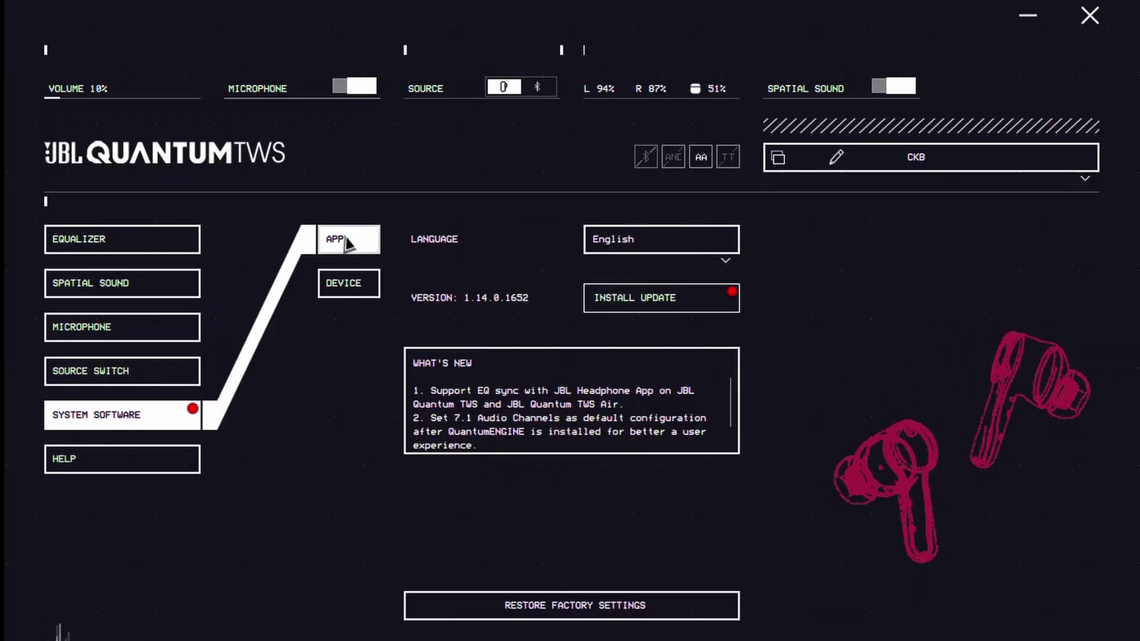
pyautogui.click(350, 296)
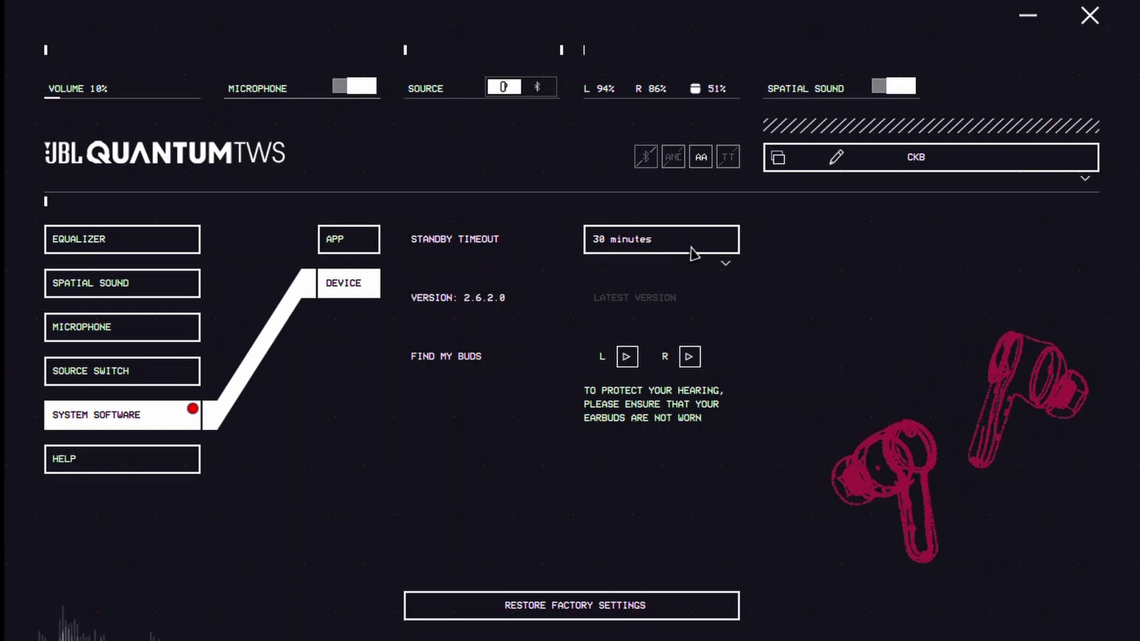
pyautogui.click(695, 244)
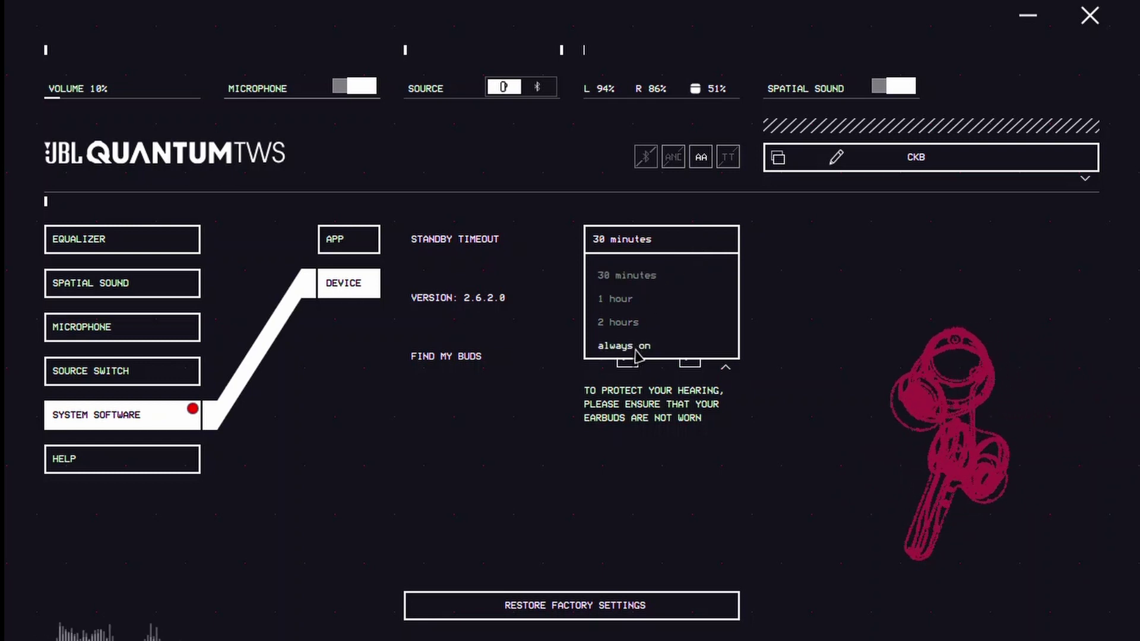
pyautogui.click(776, 272)
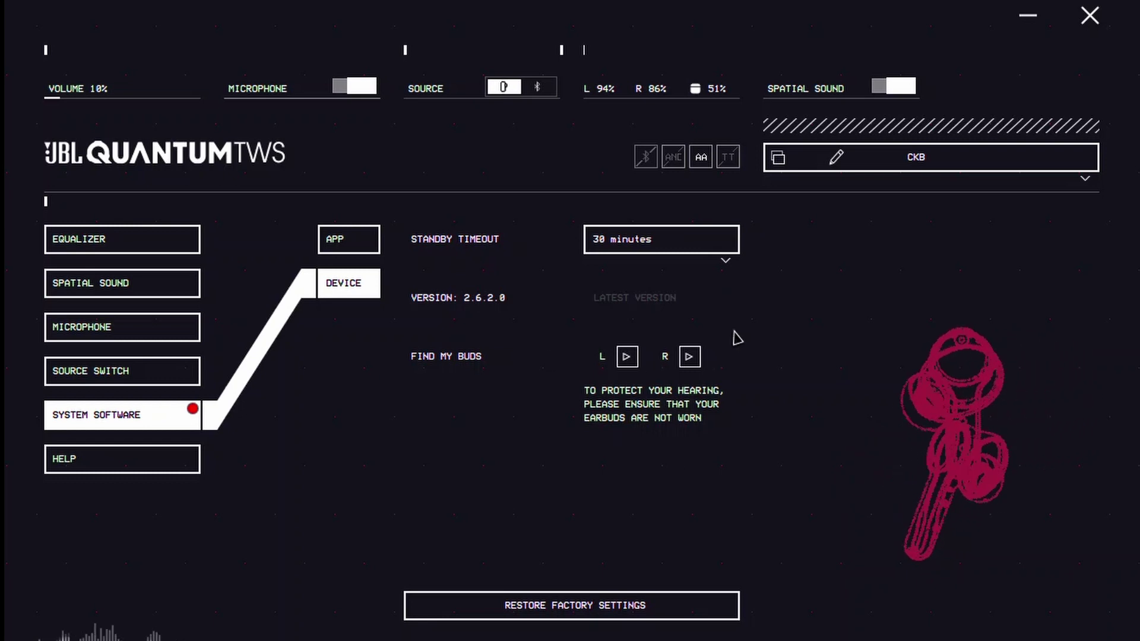
# Install the available app update to version 1.14.0.1652 from the APP sub-tab
pyautogui.click(350, 243)
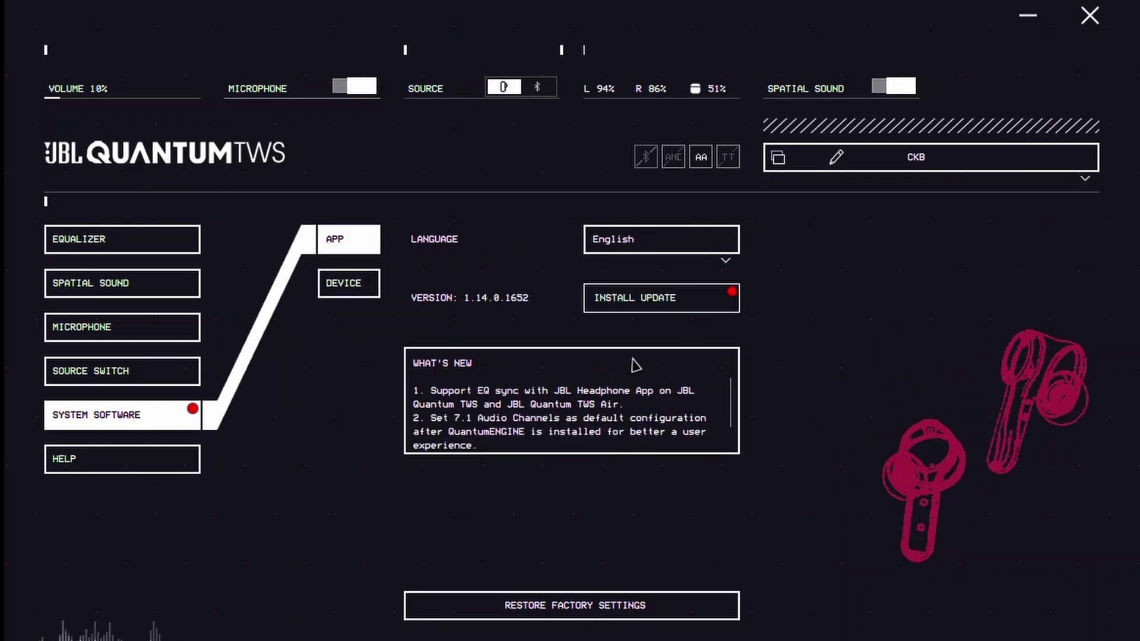
pyautogui.click(724, 300)
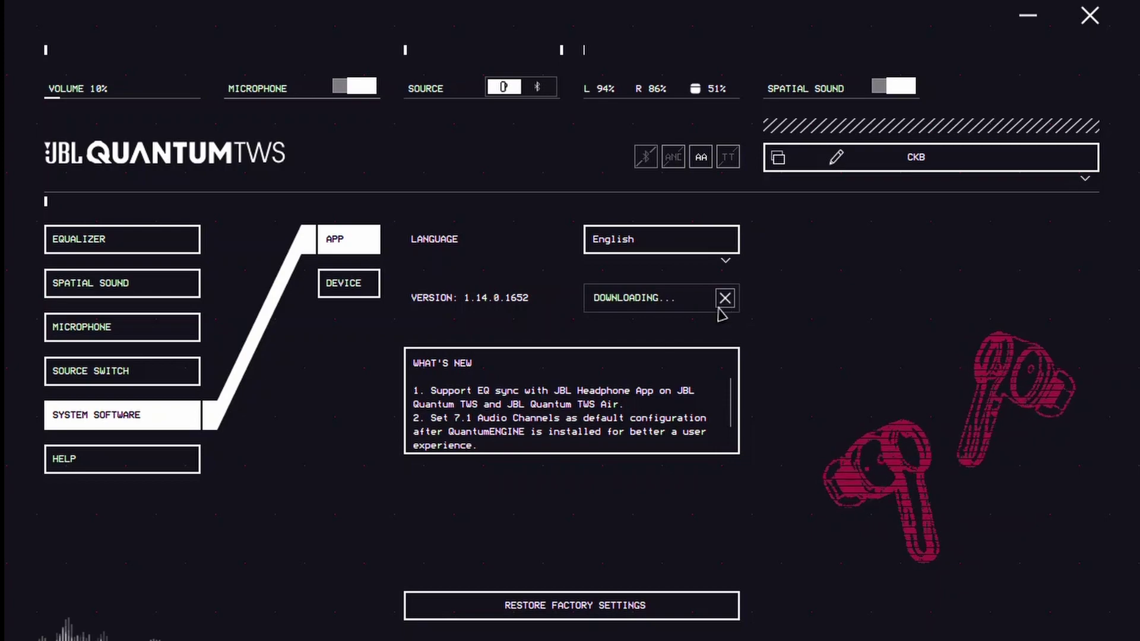